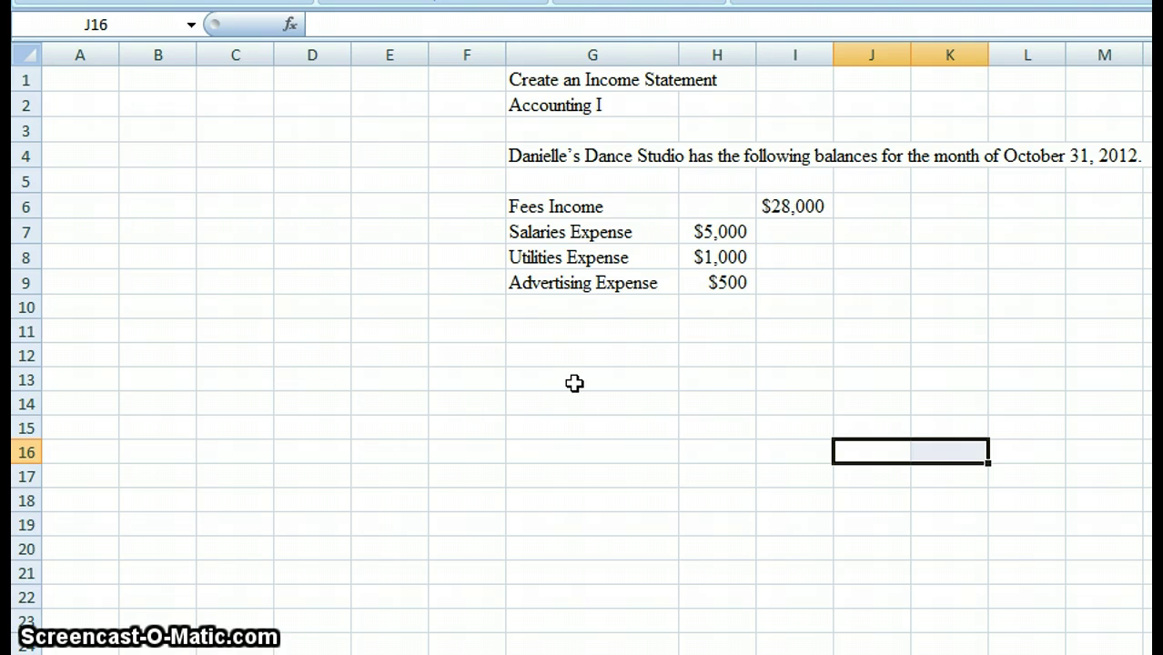
click(90, 162)
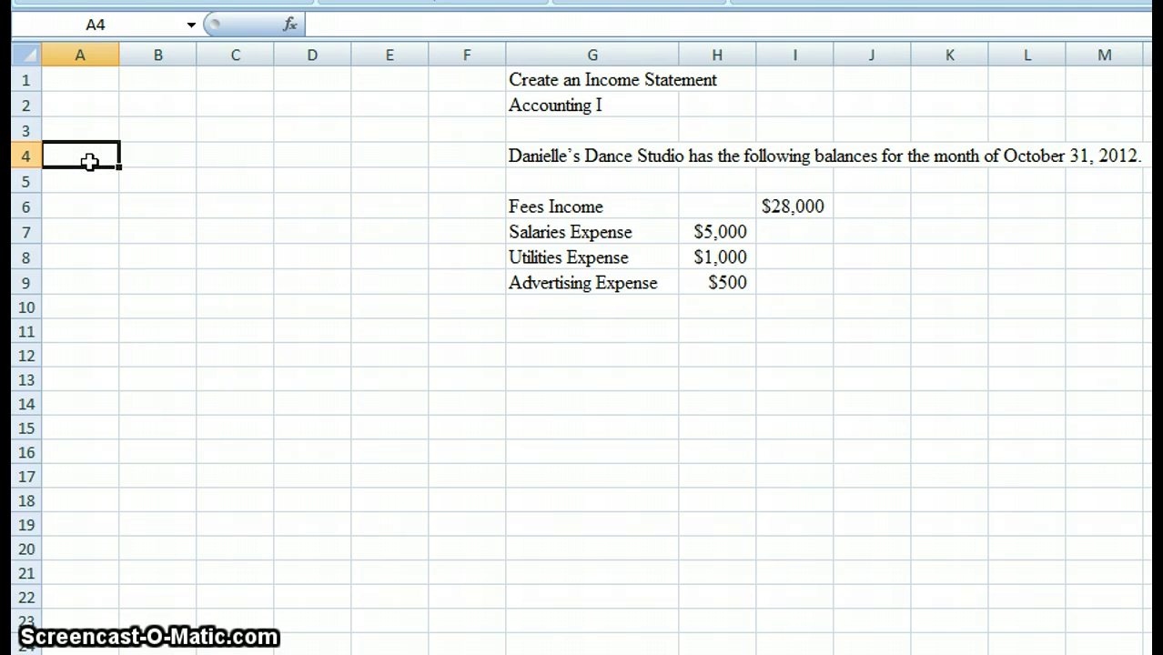
text(Revenu)
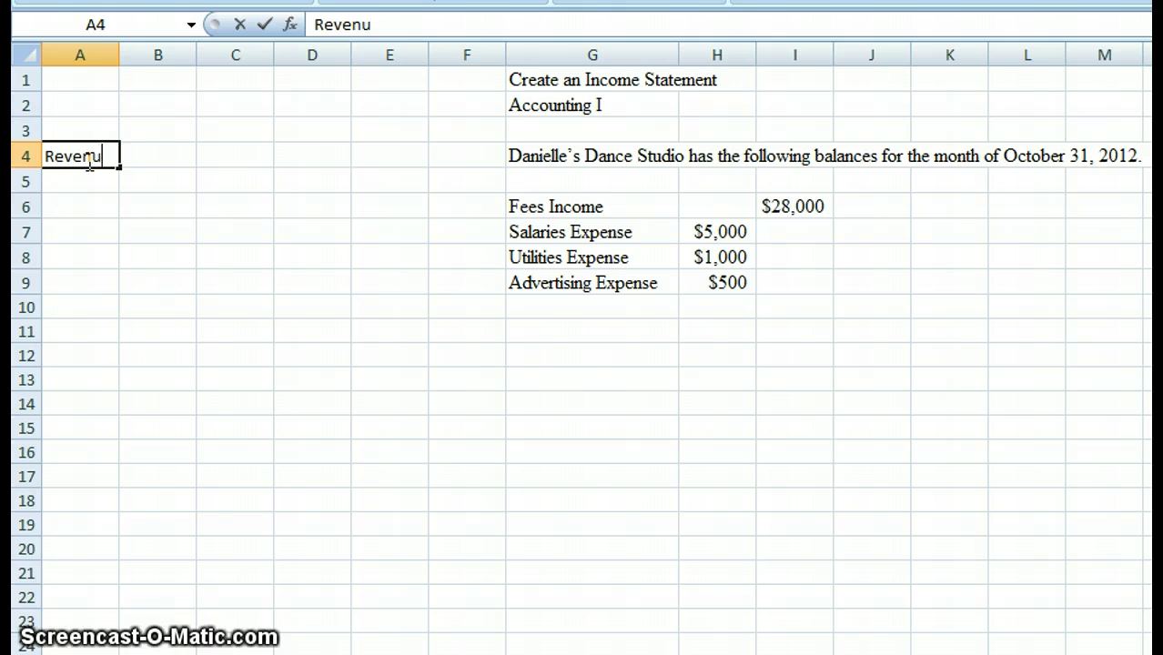
text(e)
key(Return)
text(Exp)
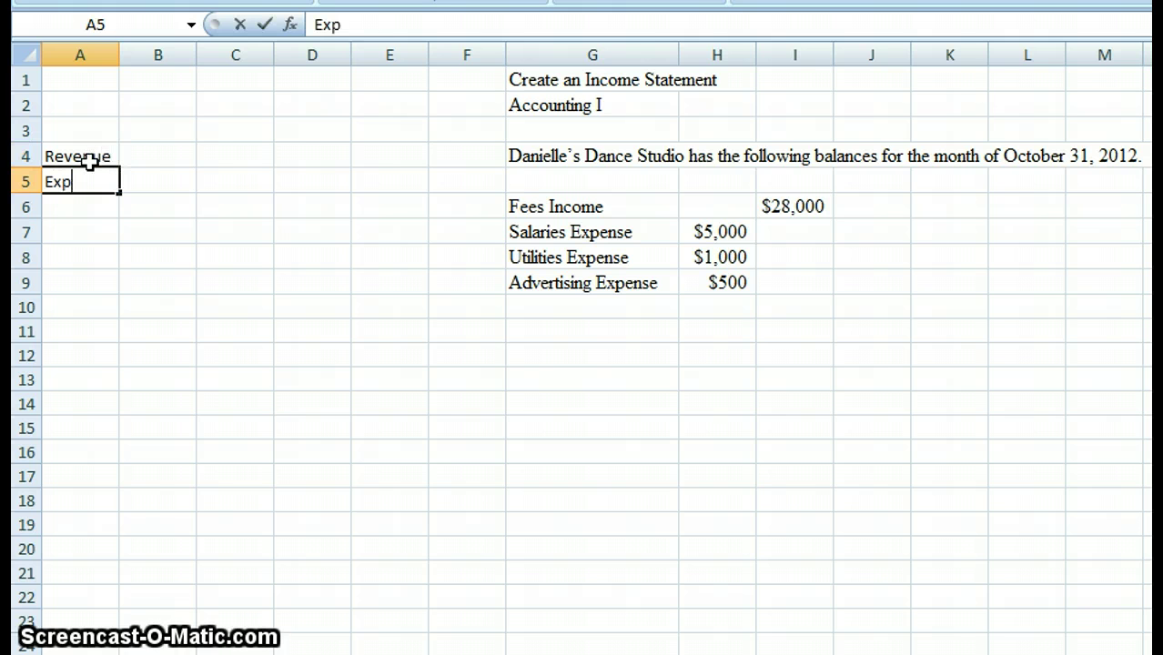
text(enses)
key(Return)
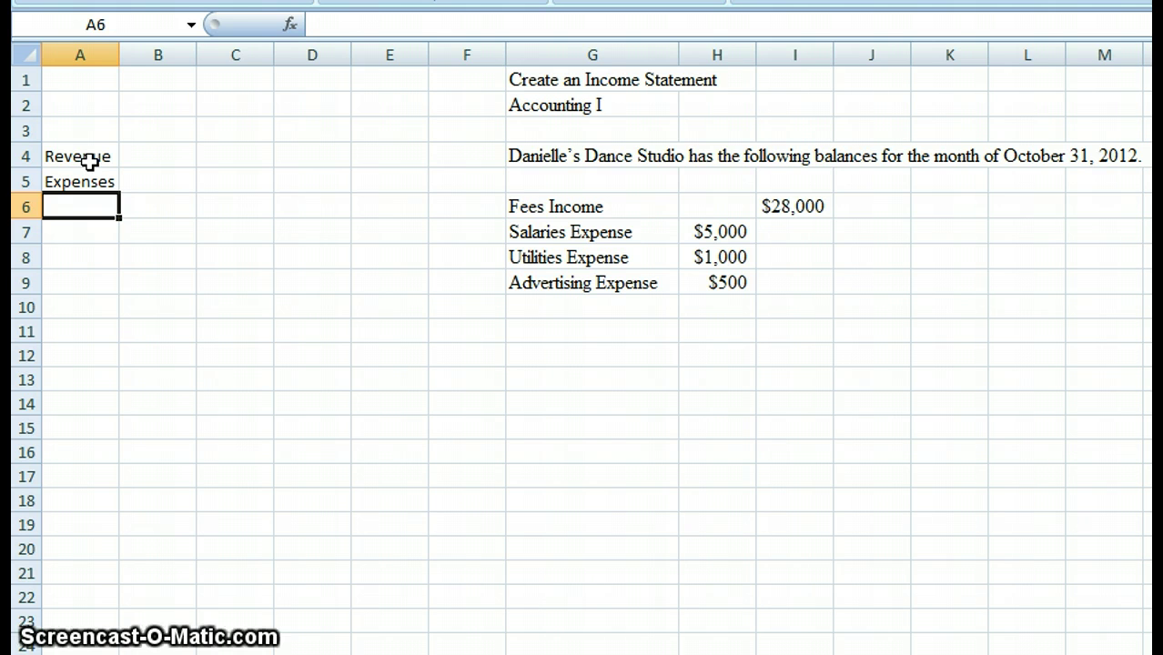
drag(89, 161, 85, 169)
key(Delete)
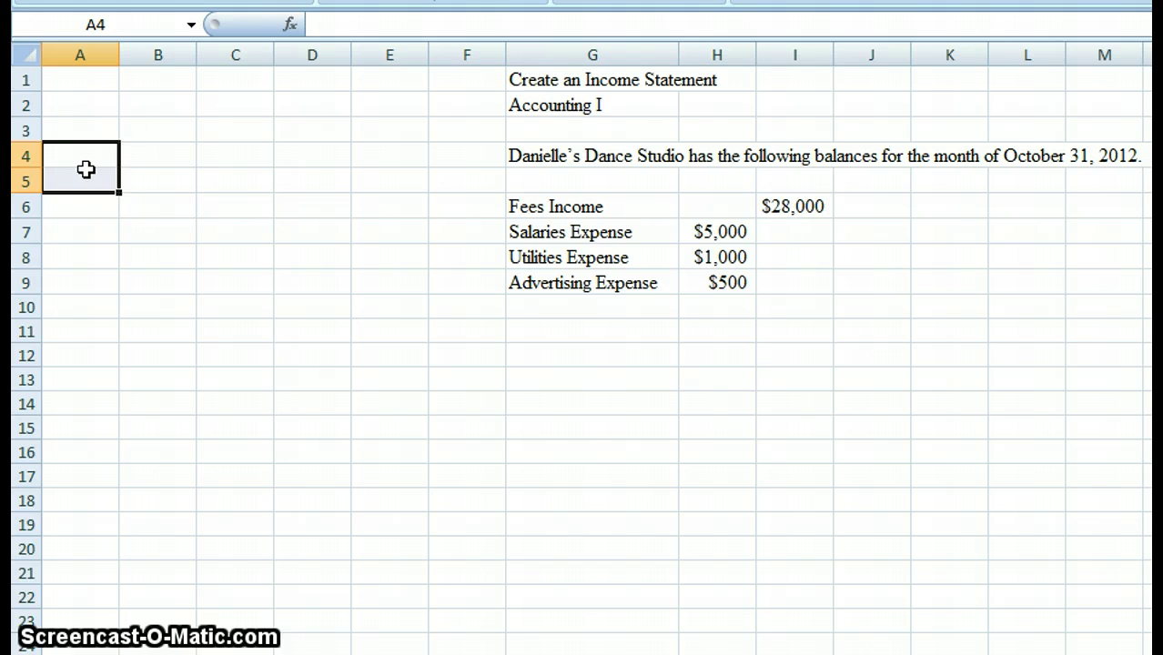
- Enter the placeholder headings Who, What and When in cells A1 through A3
click(98, 76)
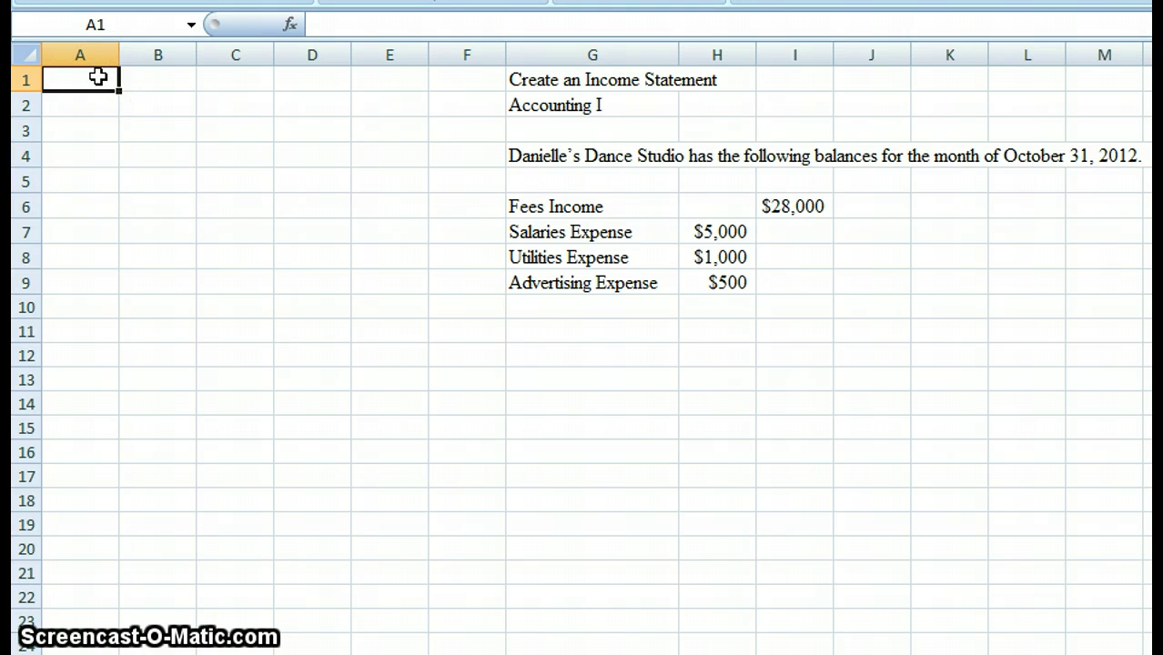
text(Who)
key(Return)
text(What)
key(Return)
text(When)
key(Return)
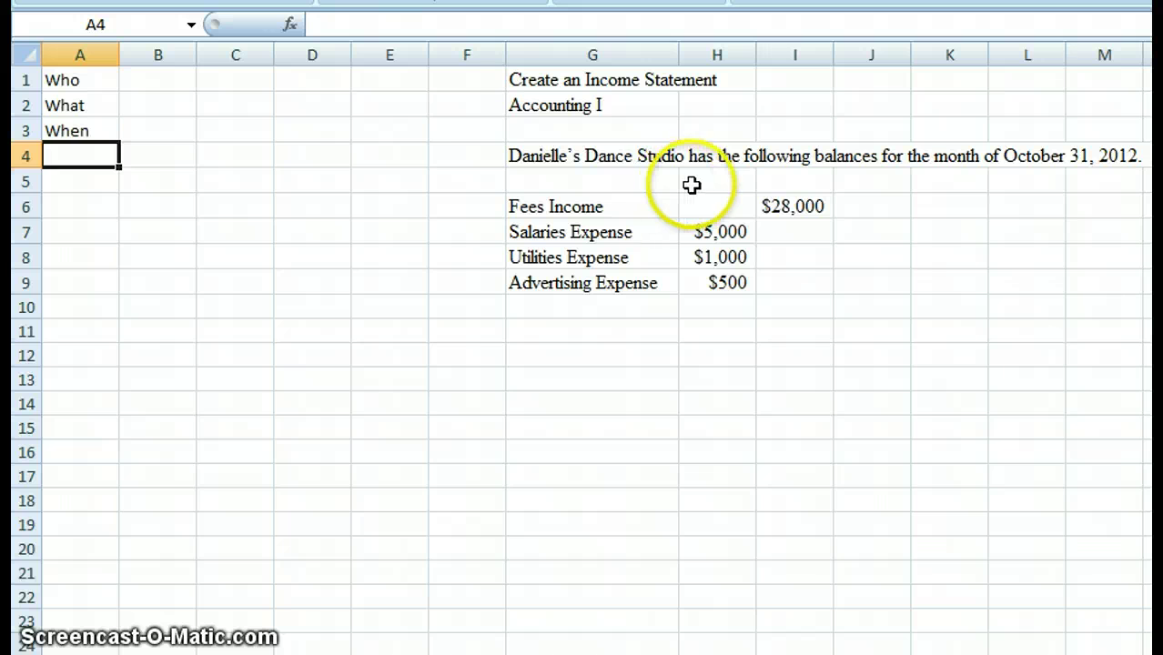
- Enter the company title "Danielle's Dance Sutdio" in A1 and the report title "Income Statement" in A2
click(108, 82)
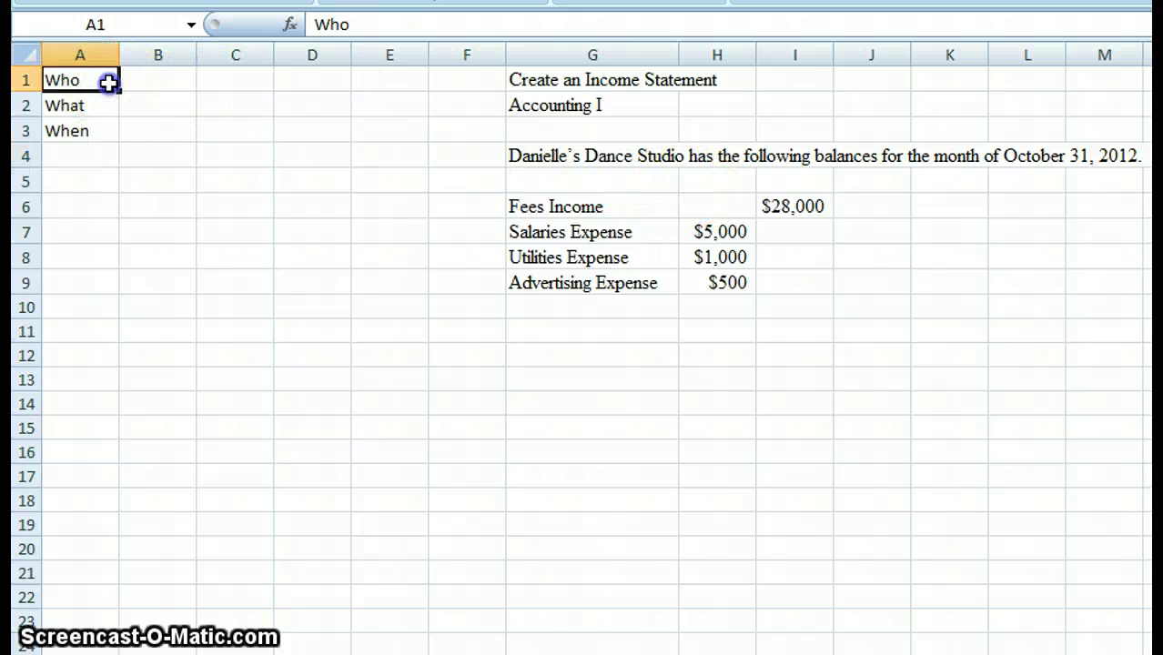
text(Danie)
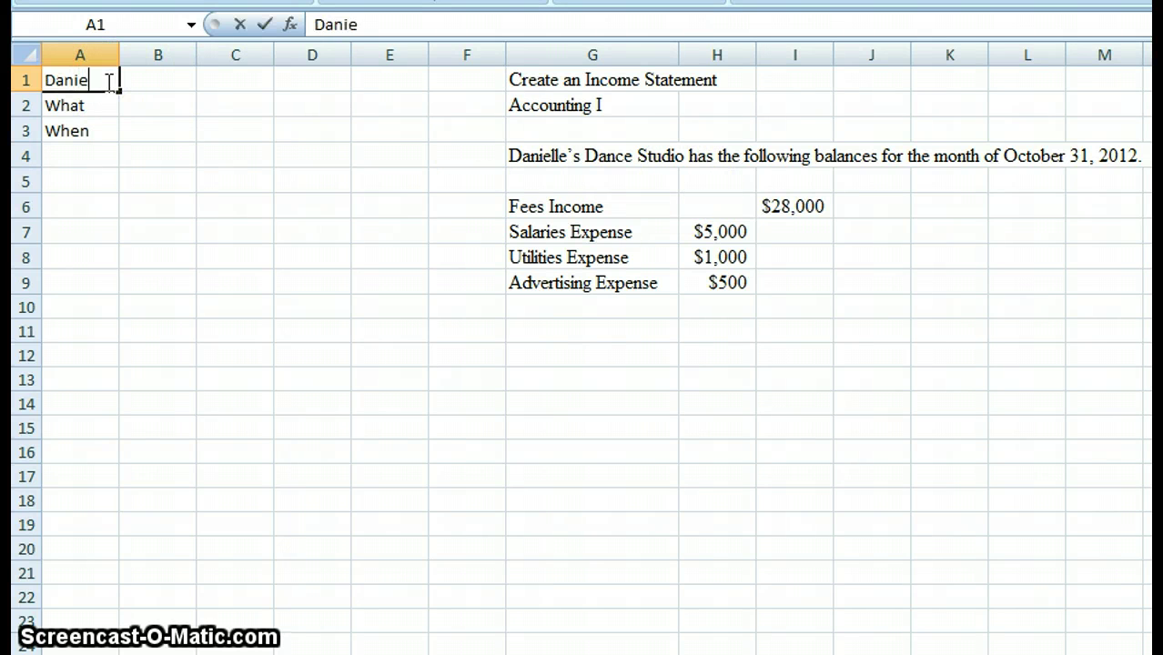
text(lle's Da)
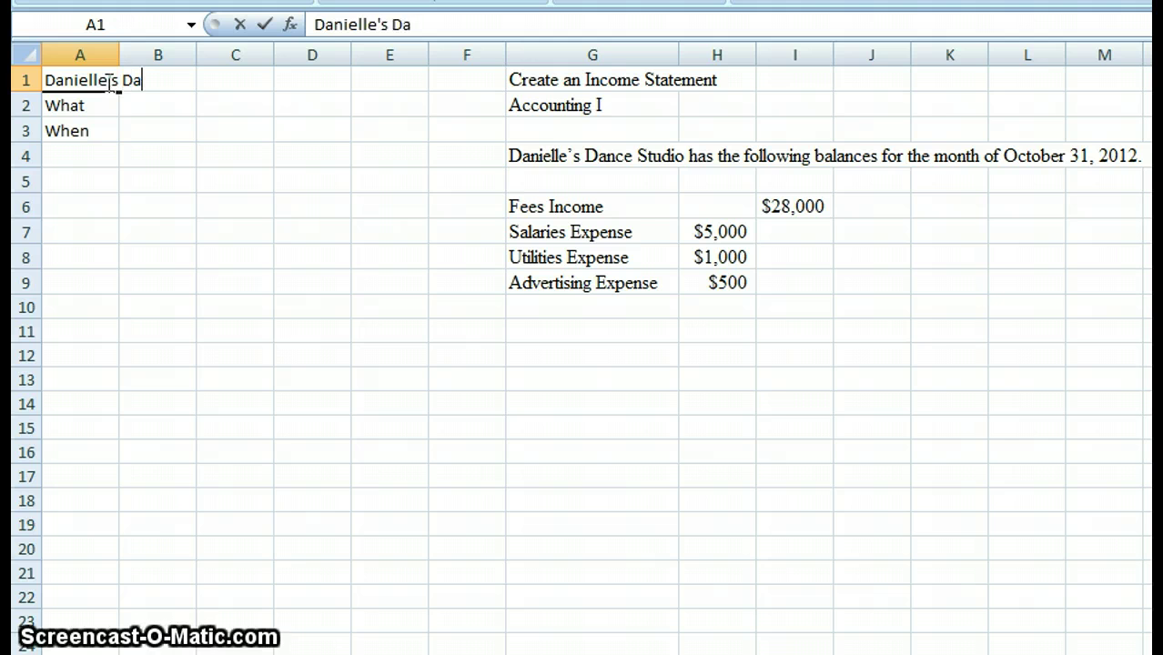
text(nce Sutdio)
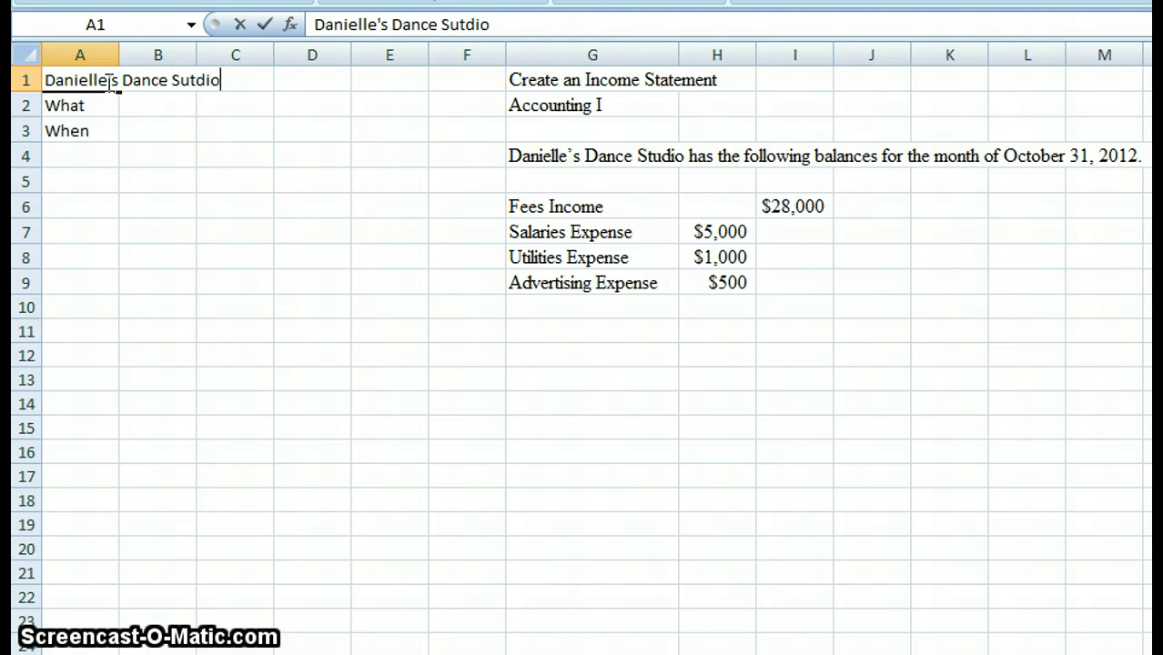
key(Return)
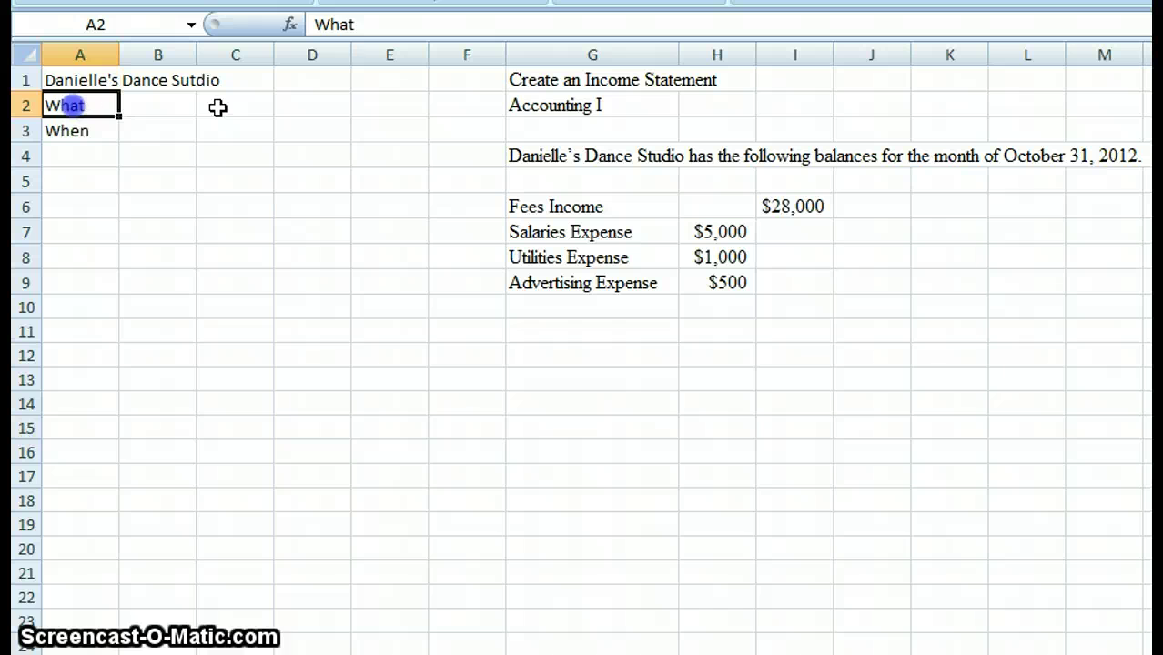
text(In)
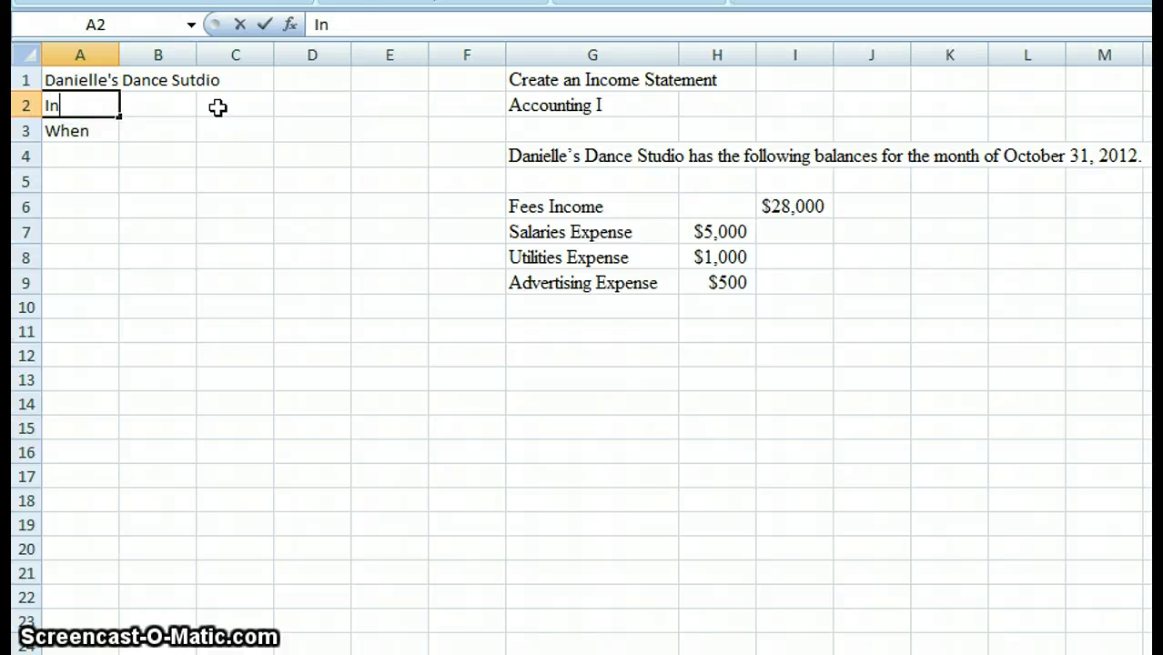
text(come Statement)
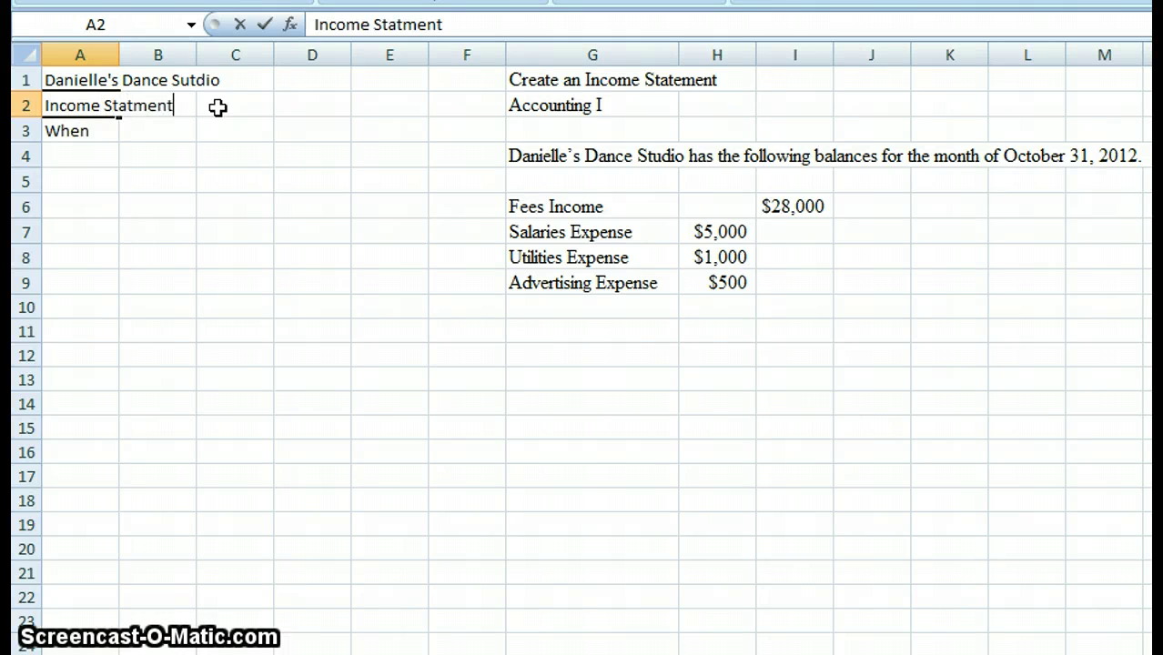
key(Return)
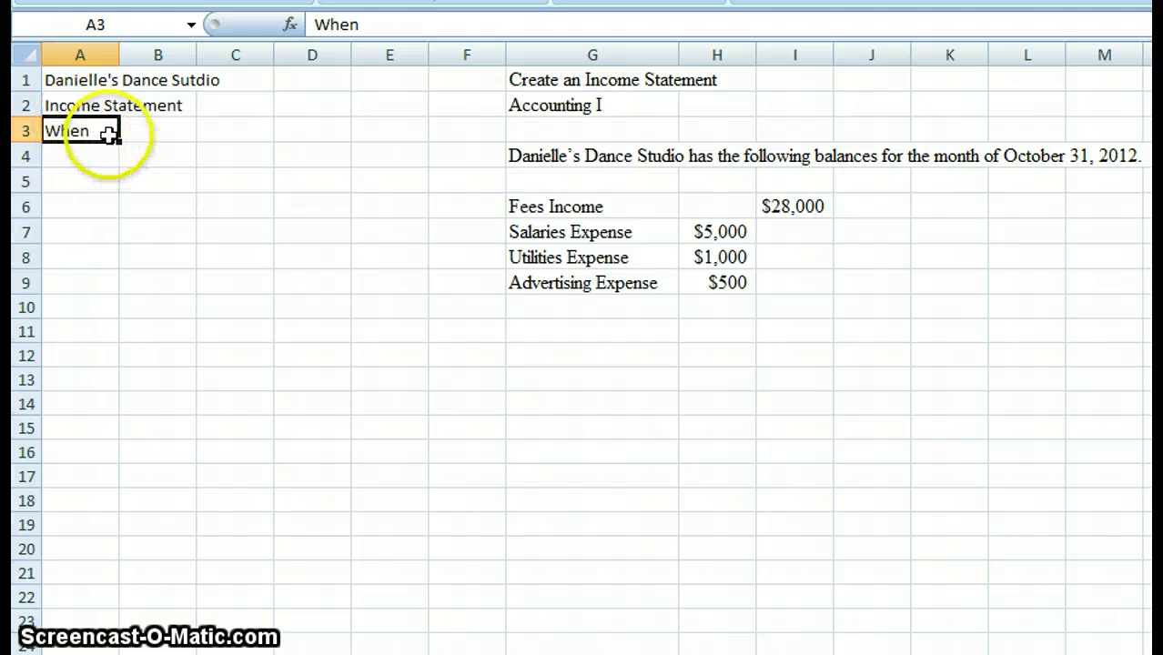
- Enter the period line "For the month Ended October 31, 2012" in A3
text(F)
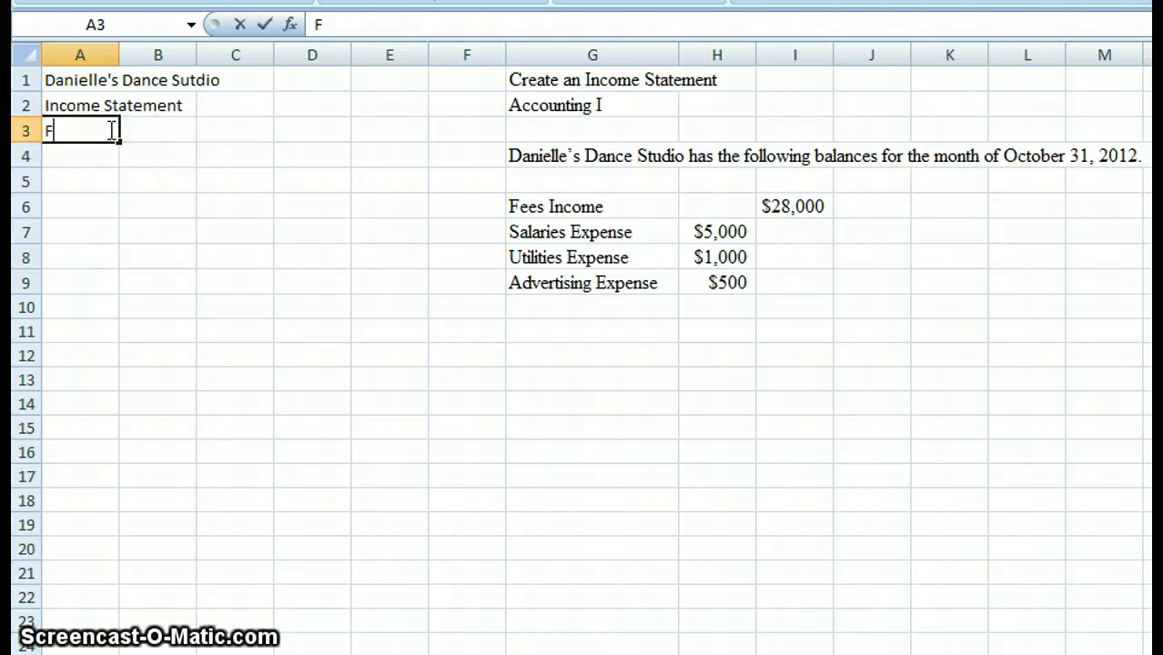
text(or the month E)
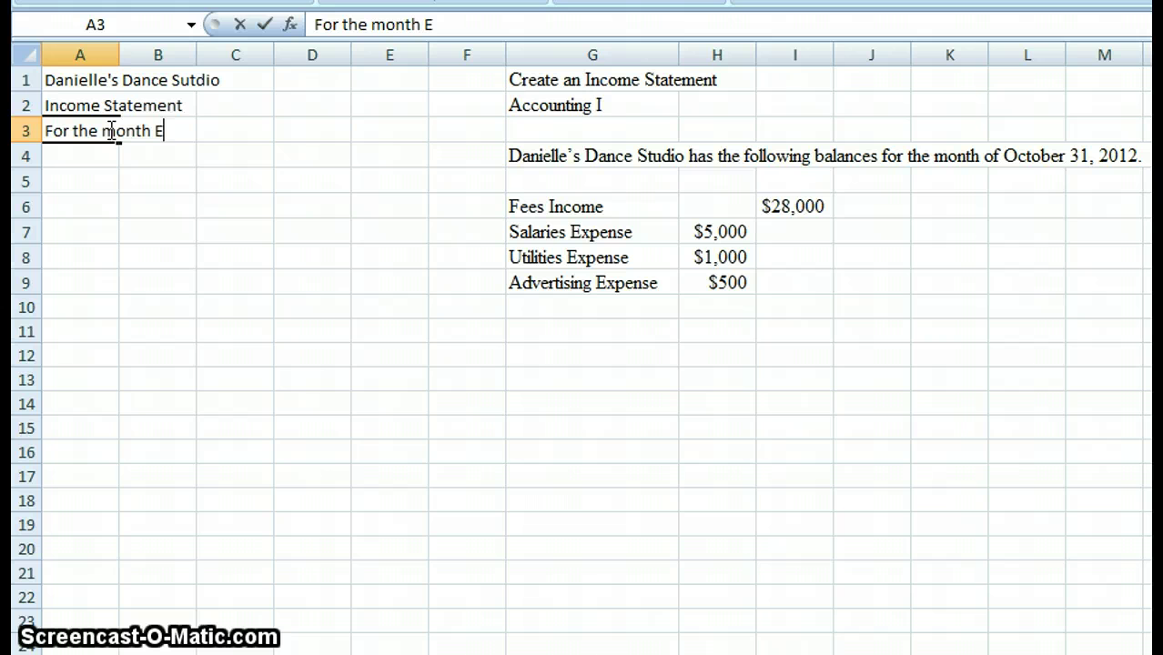
text(nded Octo)
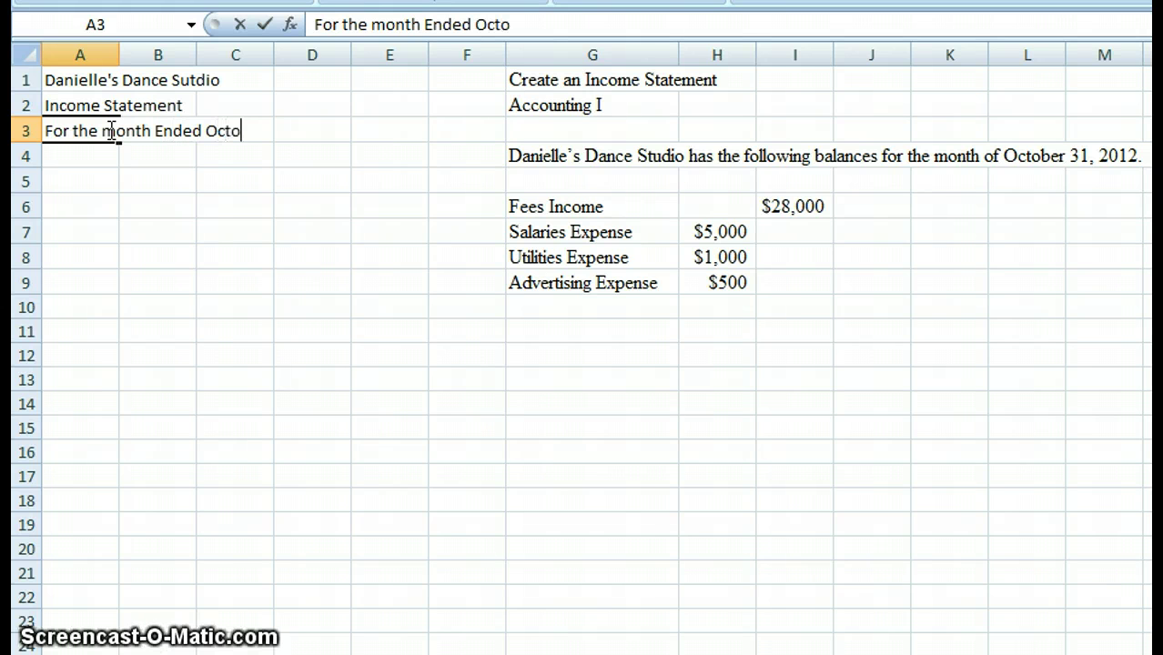
text(ber )
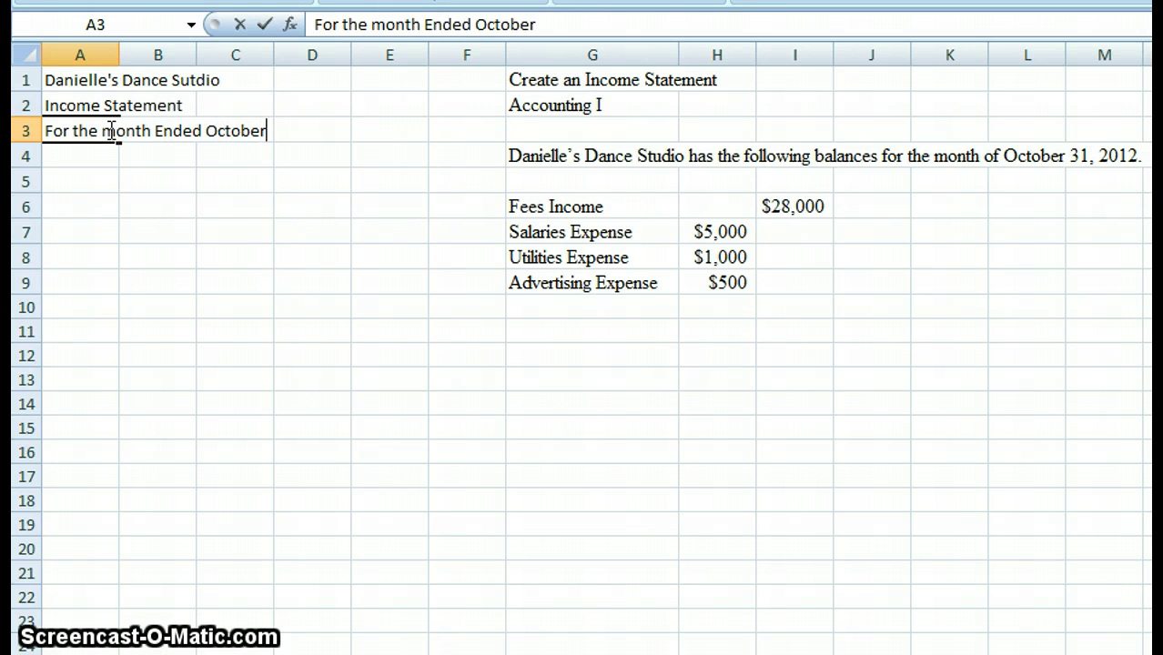
text(31,)
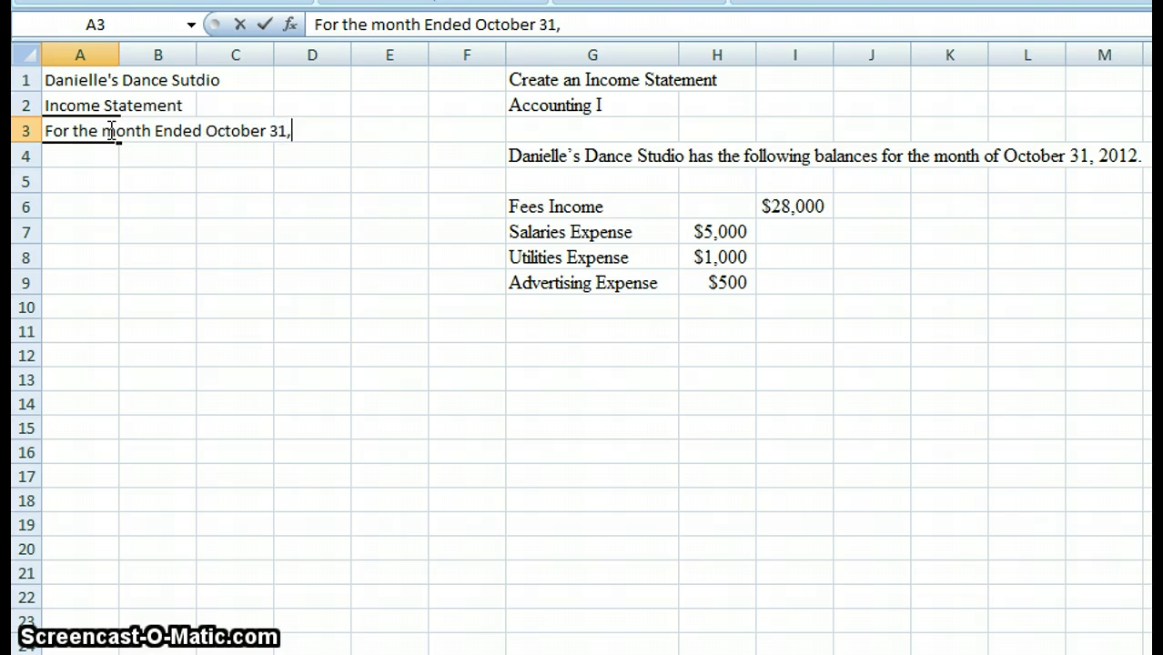
text( 2012)
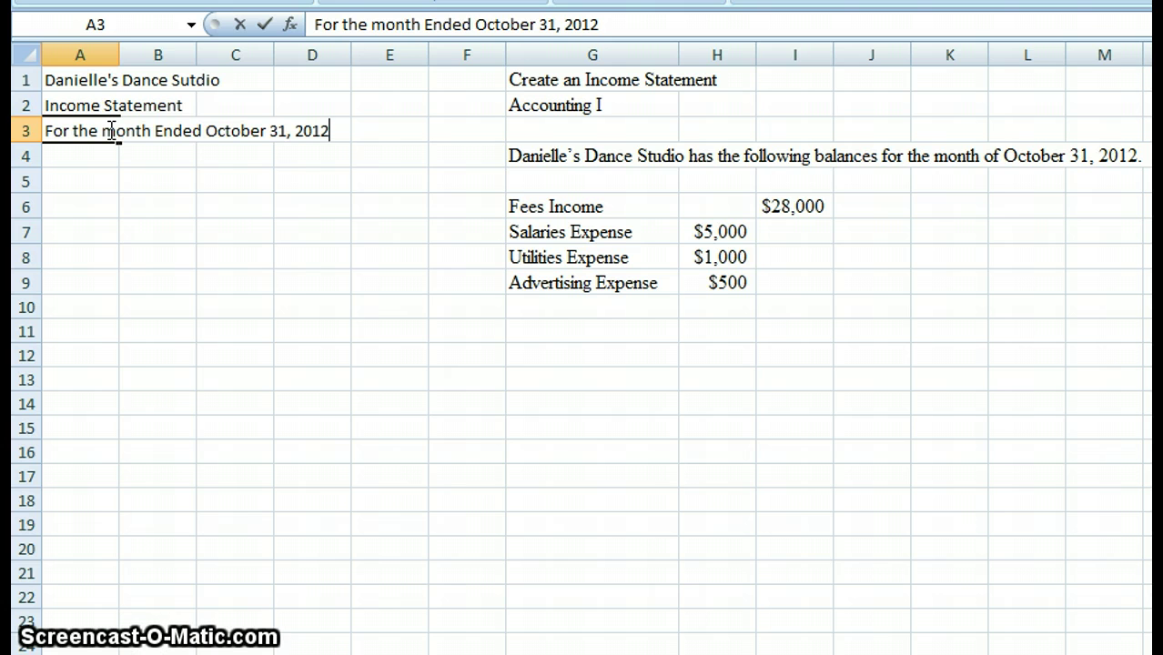
key(Return)
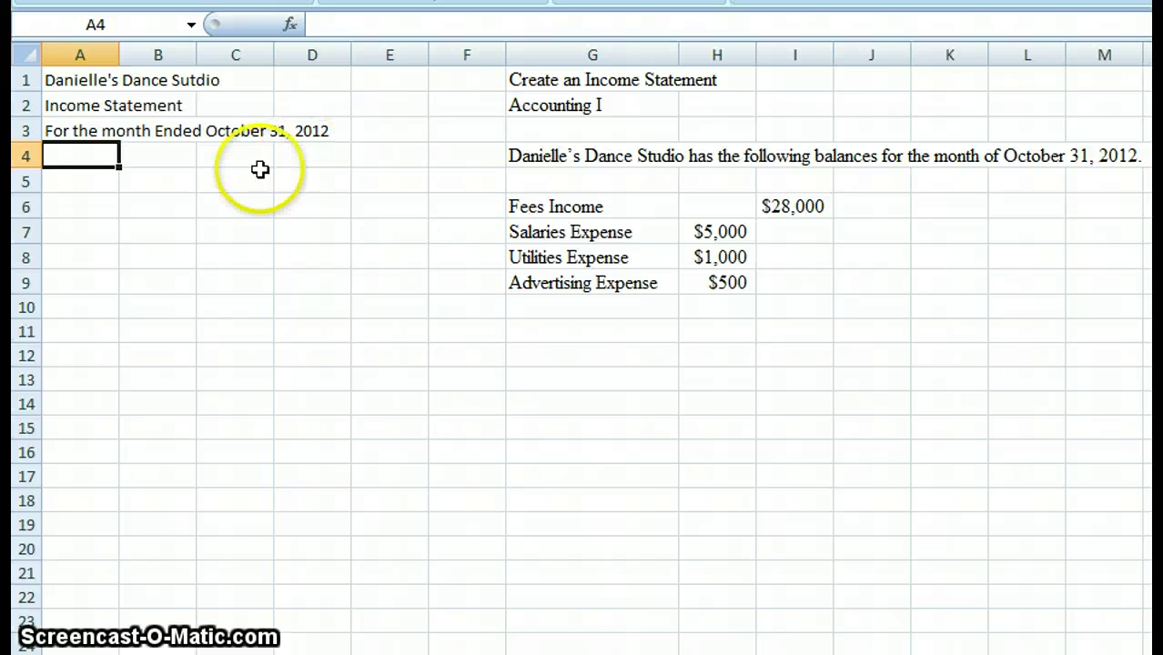
- Add the section heading "Revenue" in A5 and the account name "Fees Income" directly beneath it in A6
click(91, 180)
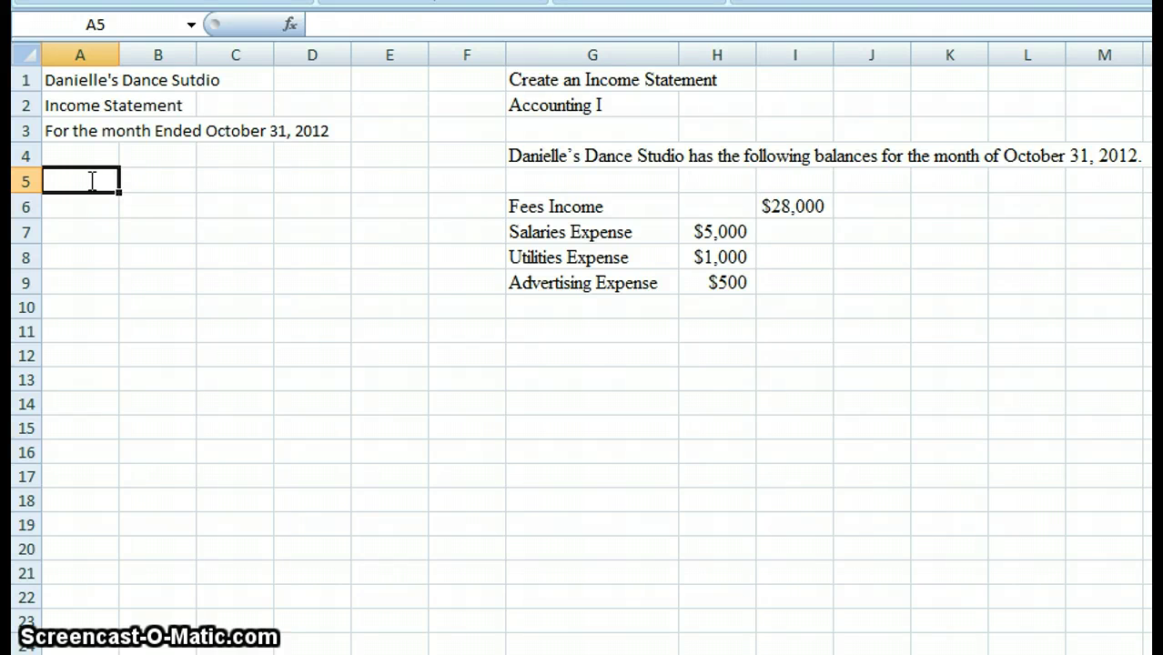
text(Revenue)
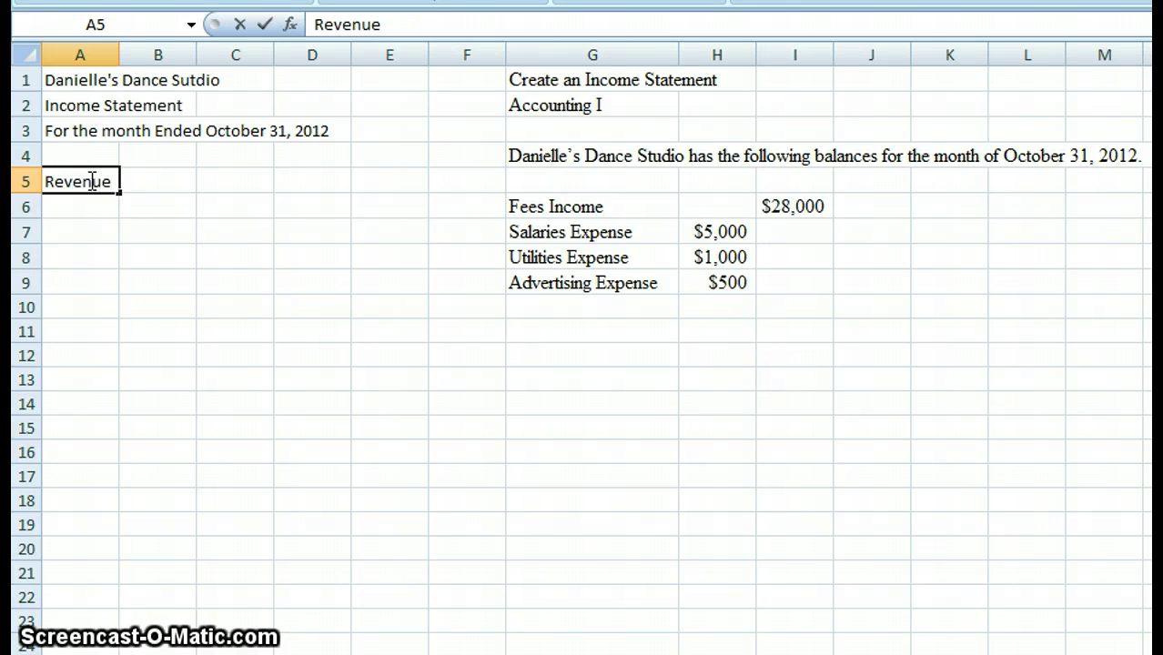
key(Return)
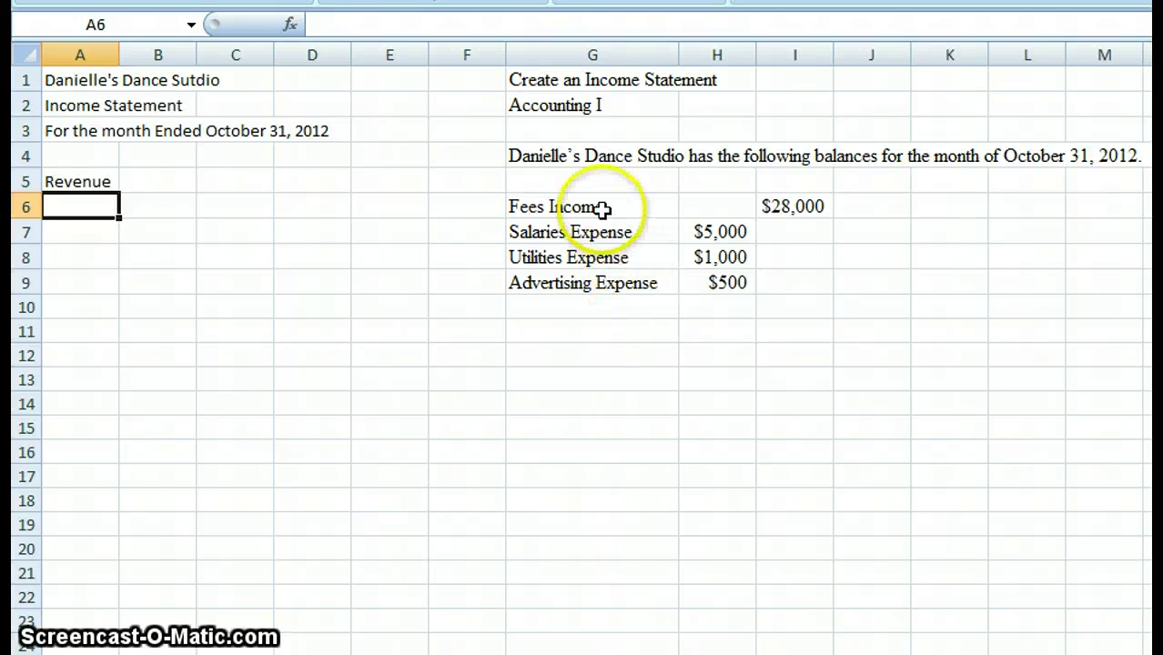
drag(599, 209, 775, 217)
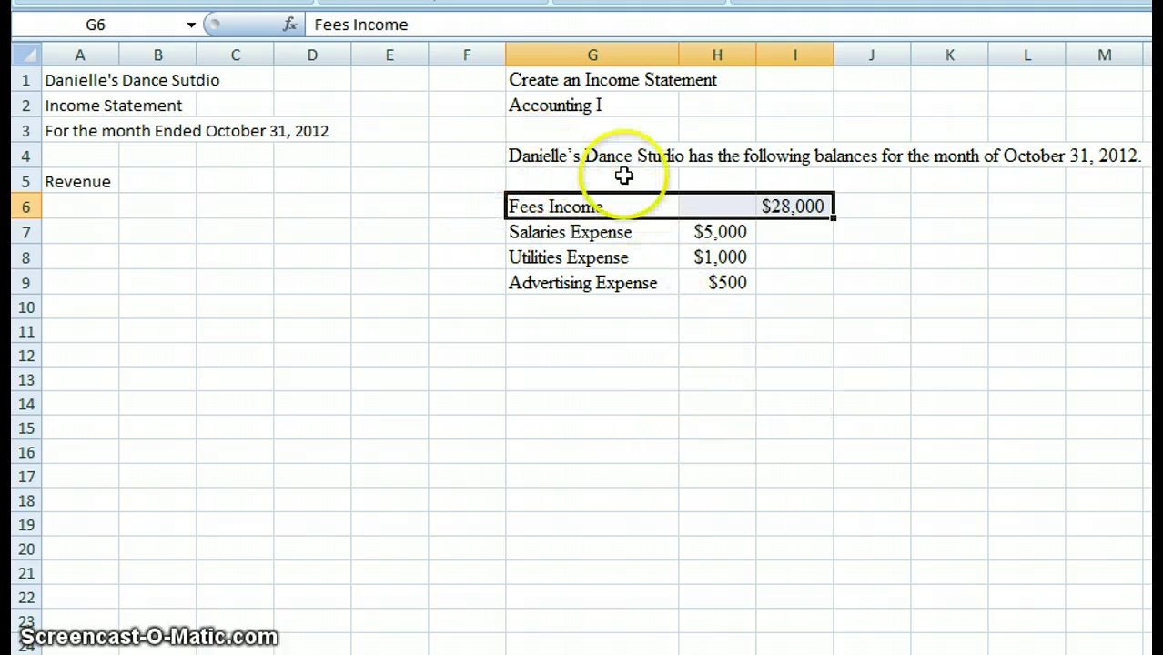
click(92, 210)
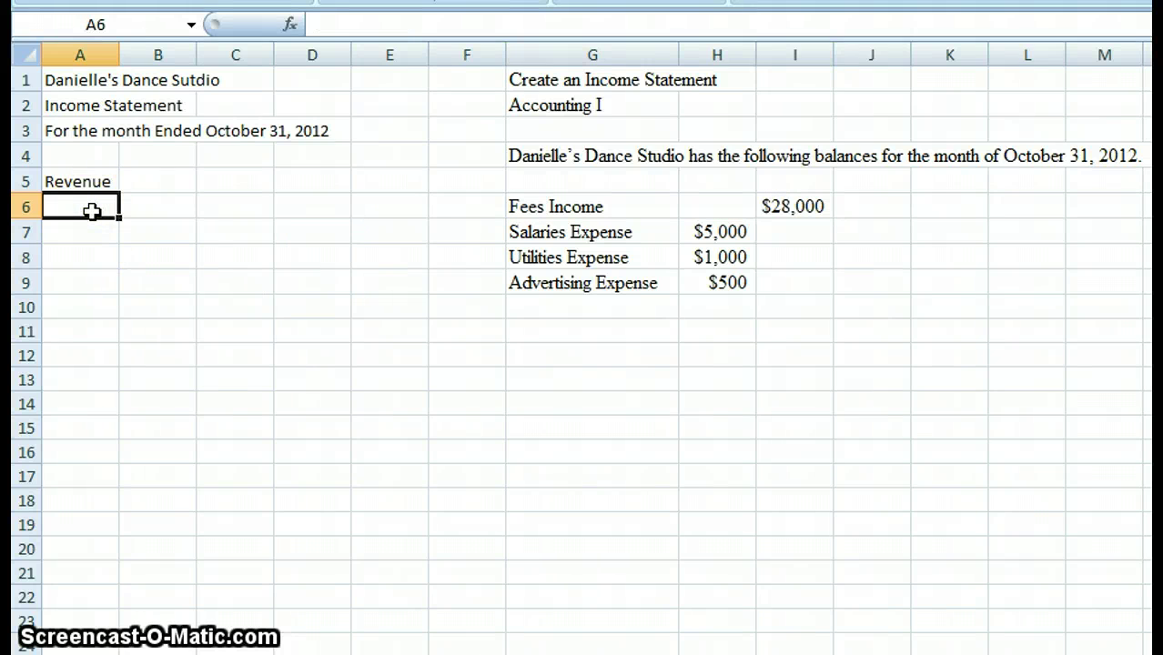
text(Fees)
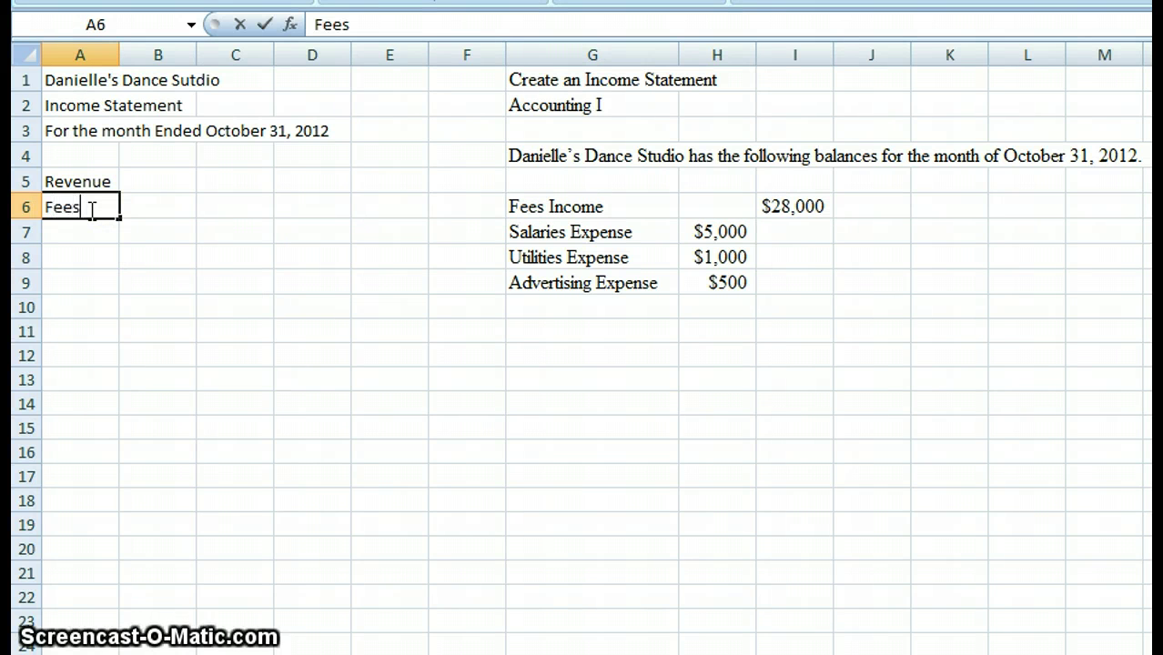
text( Income)
key(Return)
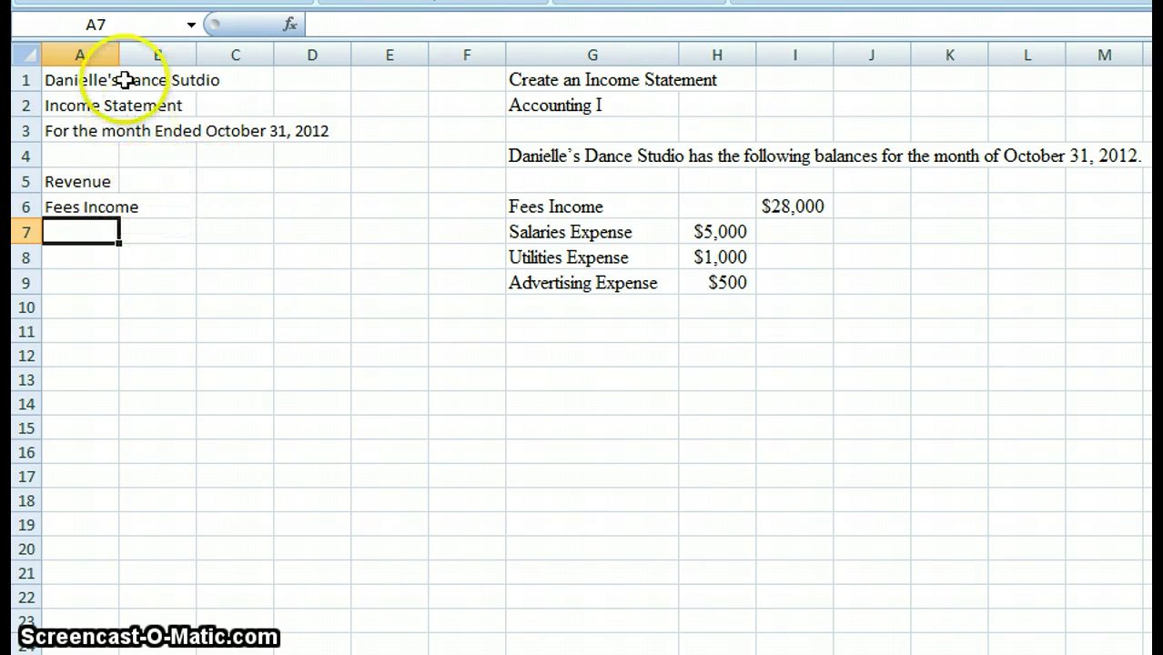
- Enter 28000 as the Fees Income amount in C6
click(216, 211)
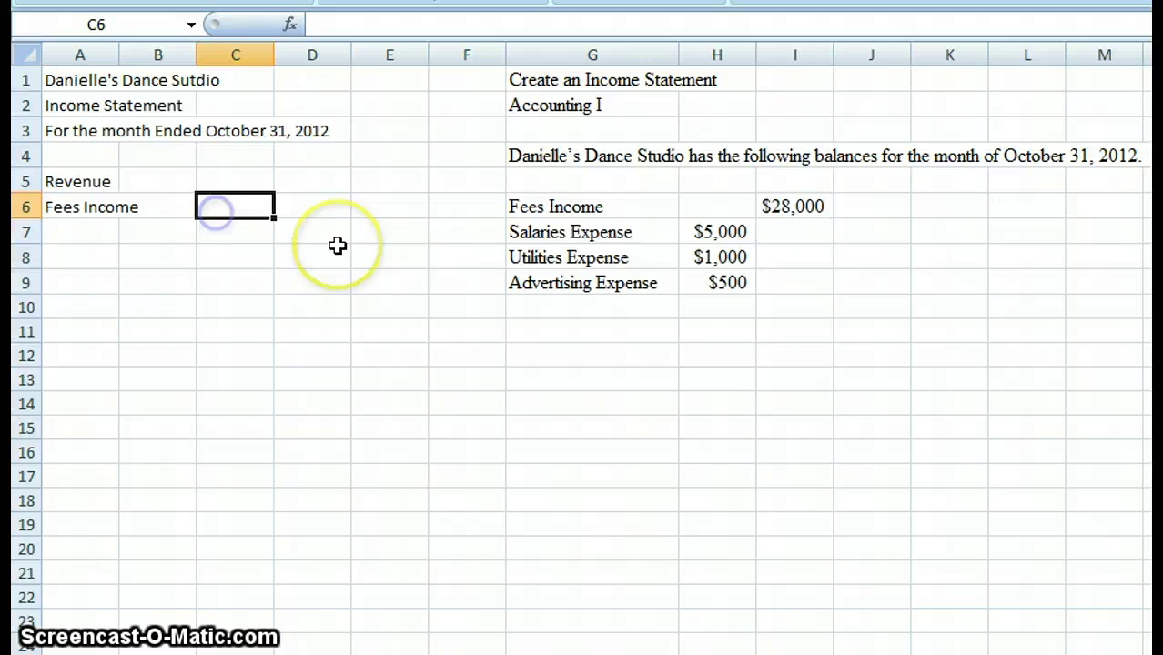
text(28)
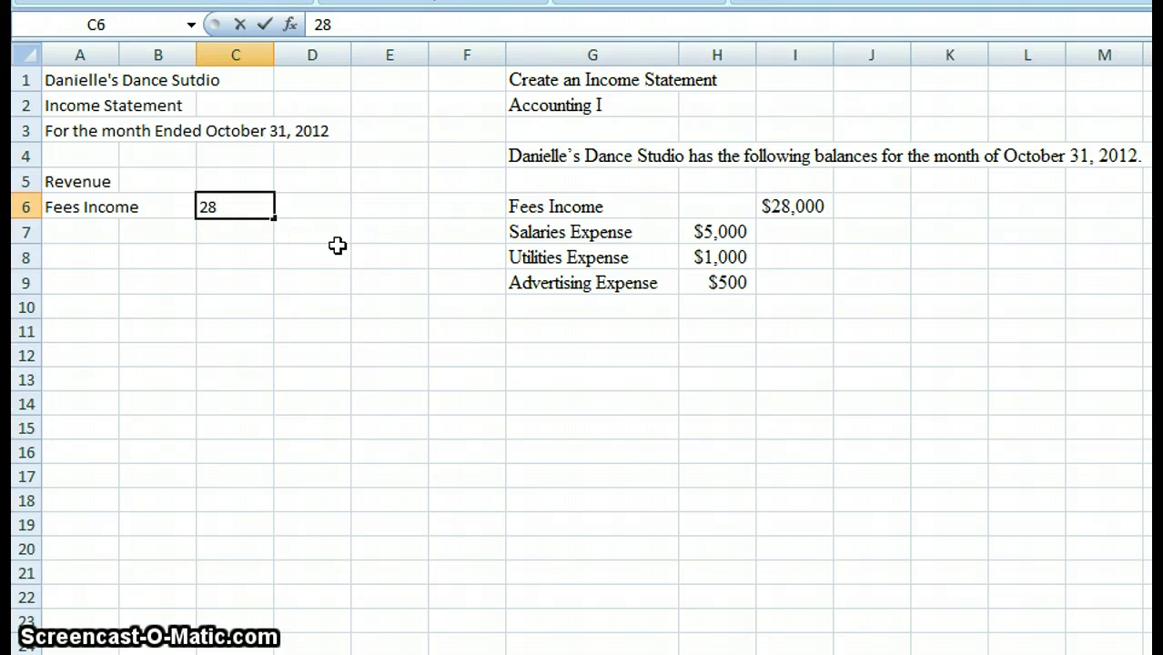
text(0000)
key(Return)
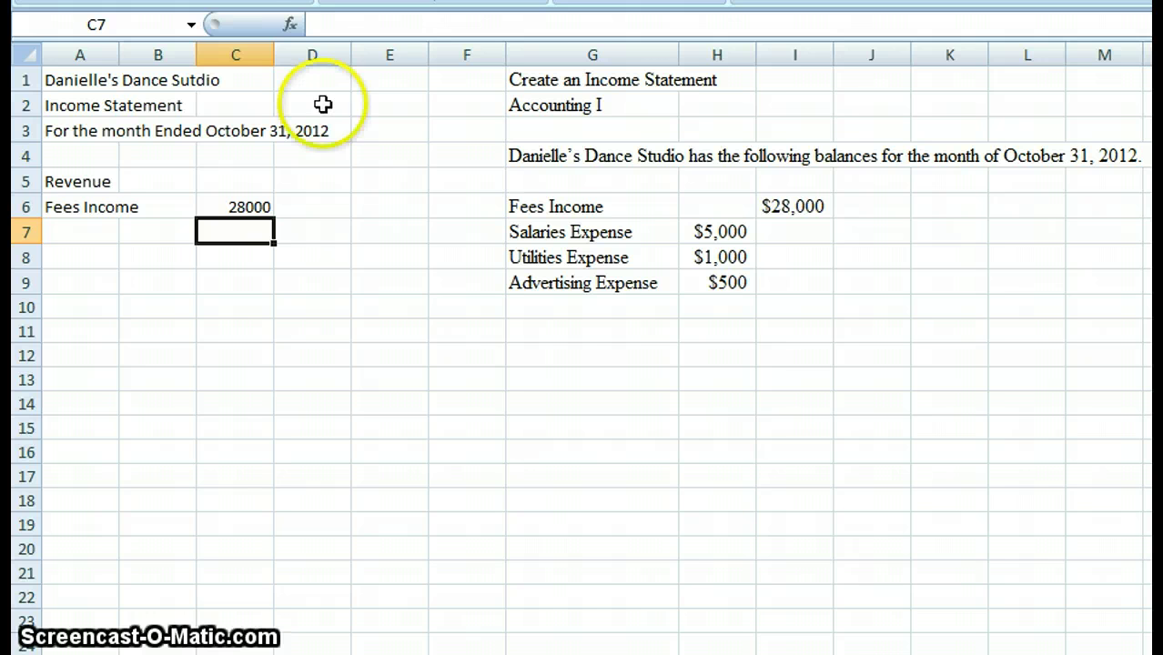
- Format all of column C as numbers with thousands separators and two decimal places
click(235, 52)
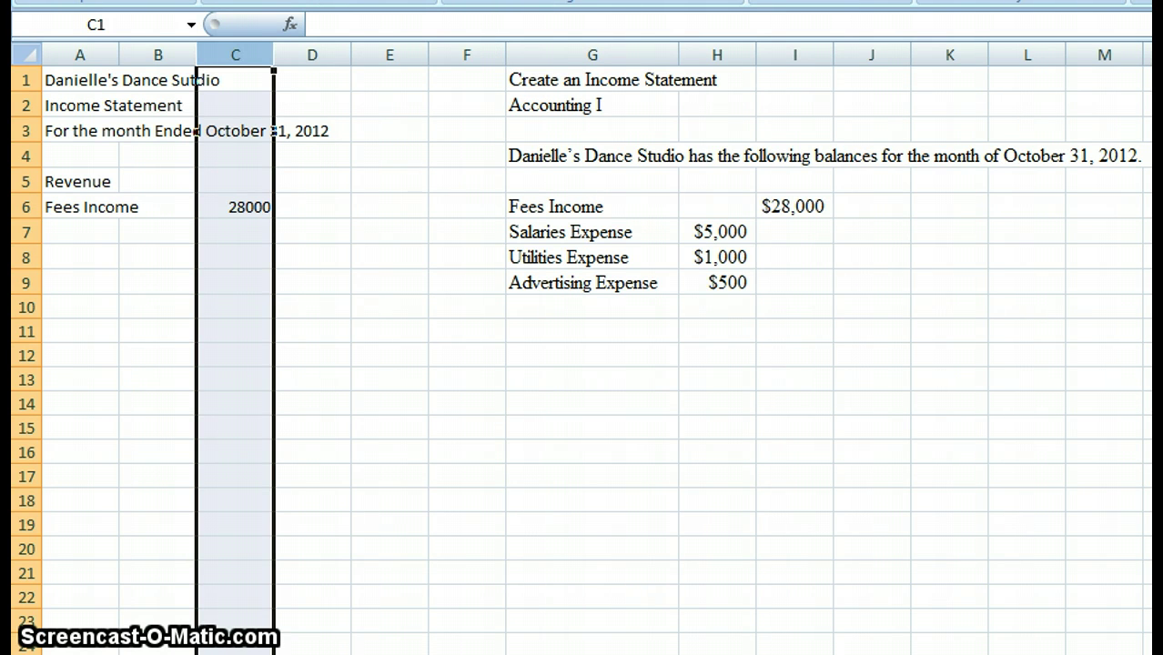
key(ctrl+shift+1)
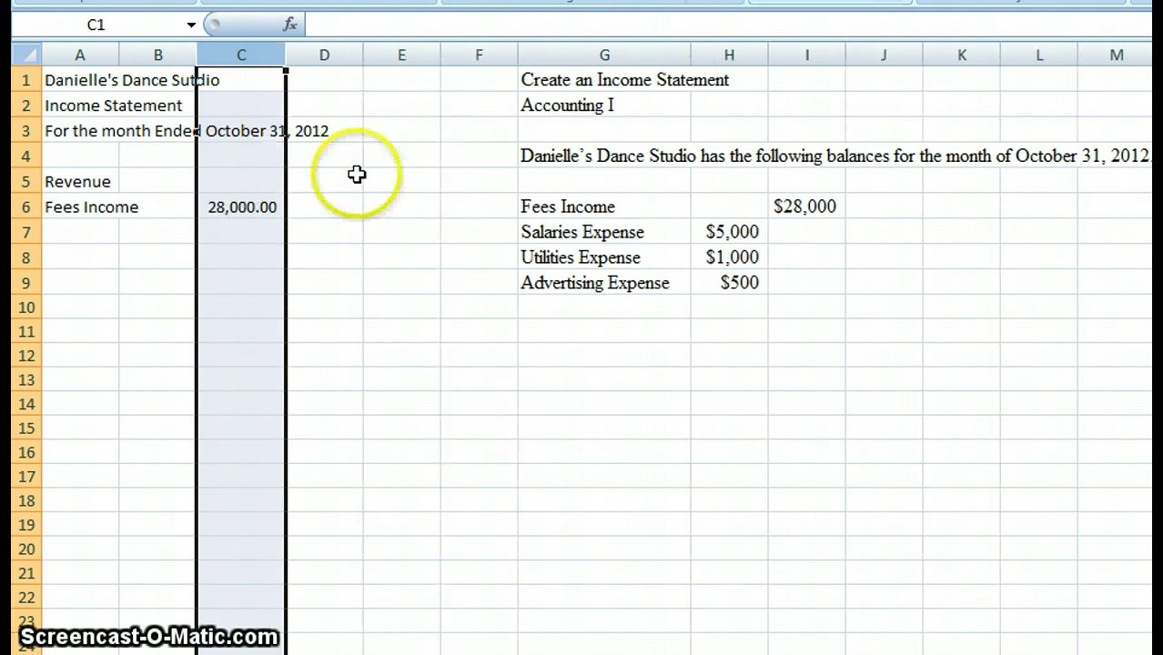
click(244, 218)
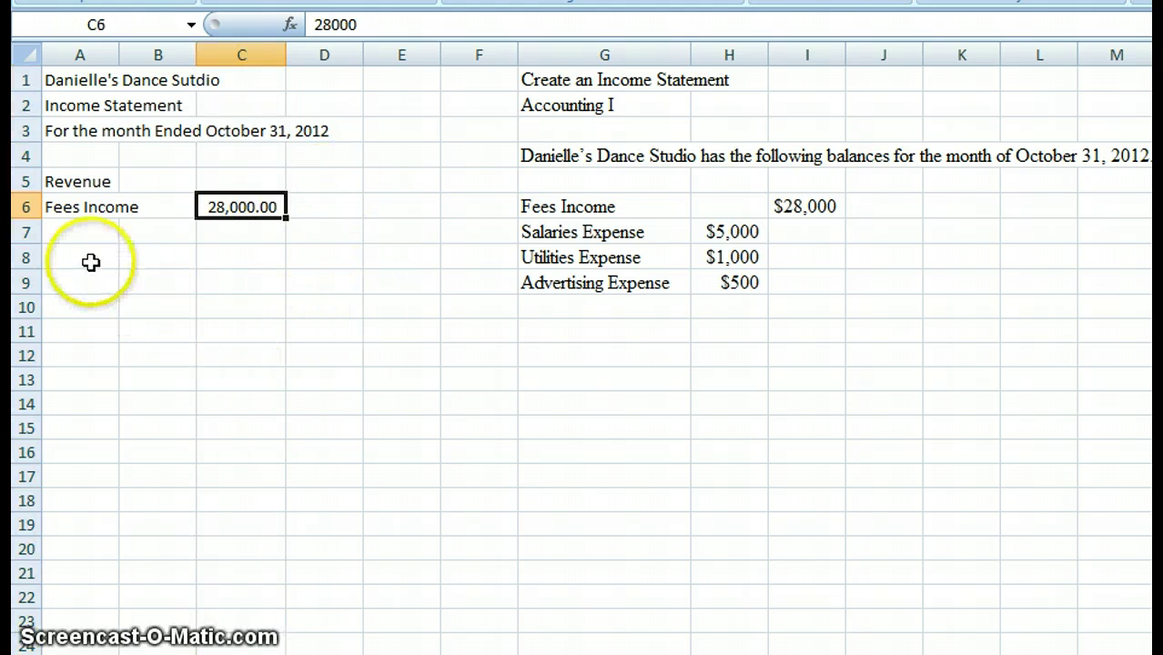
- Enter the section heading "Expenses" in A7, directly beneath Fees Income
click(86, 235)
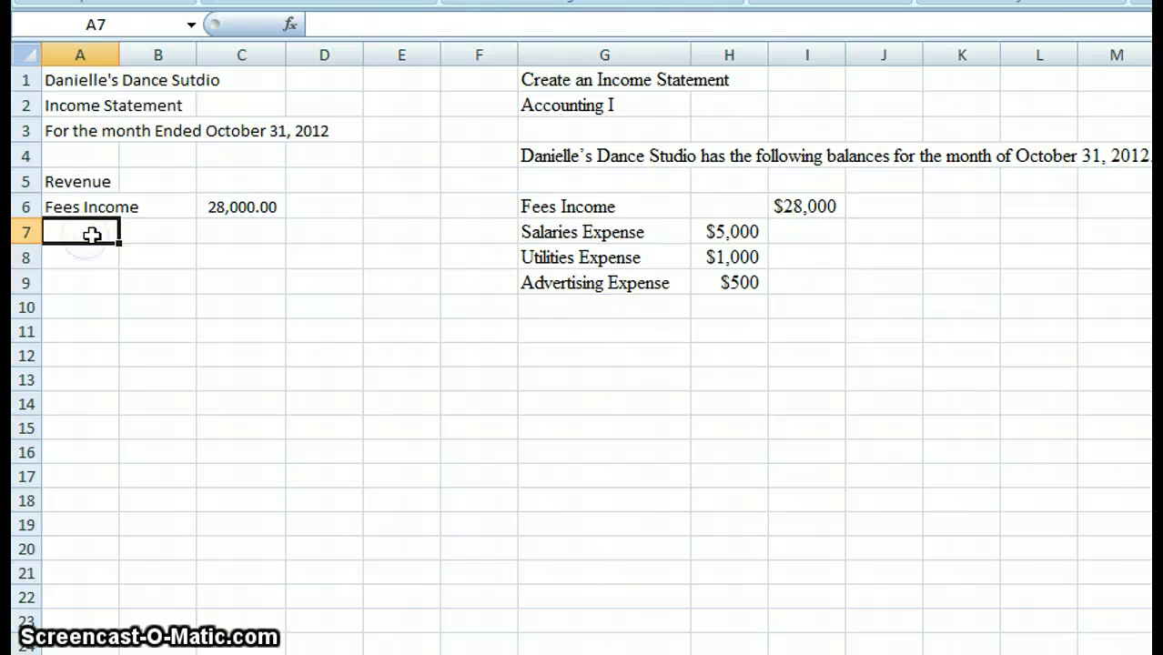
text(Expenses)
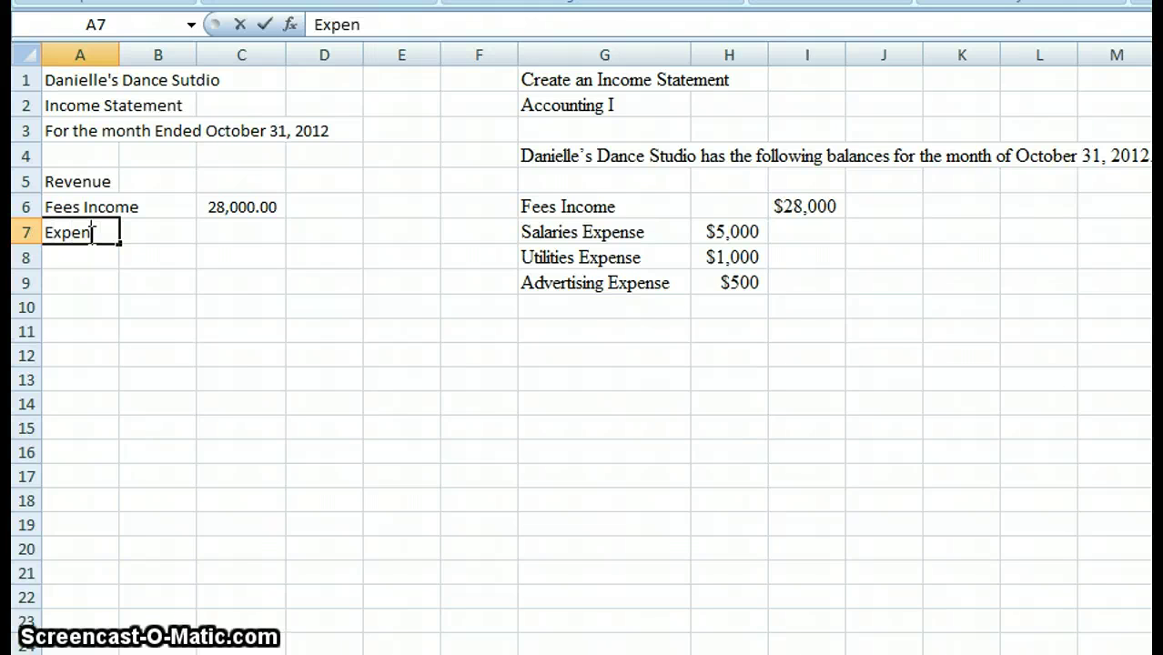
key(Return)
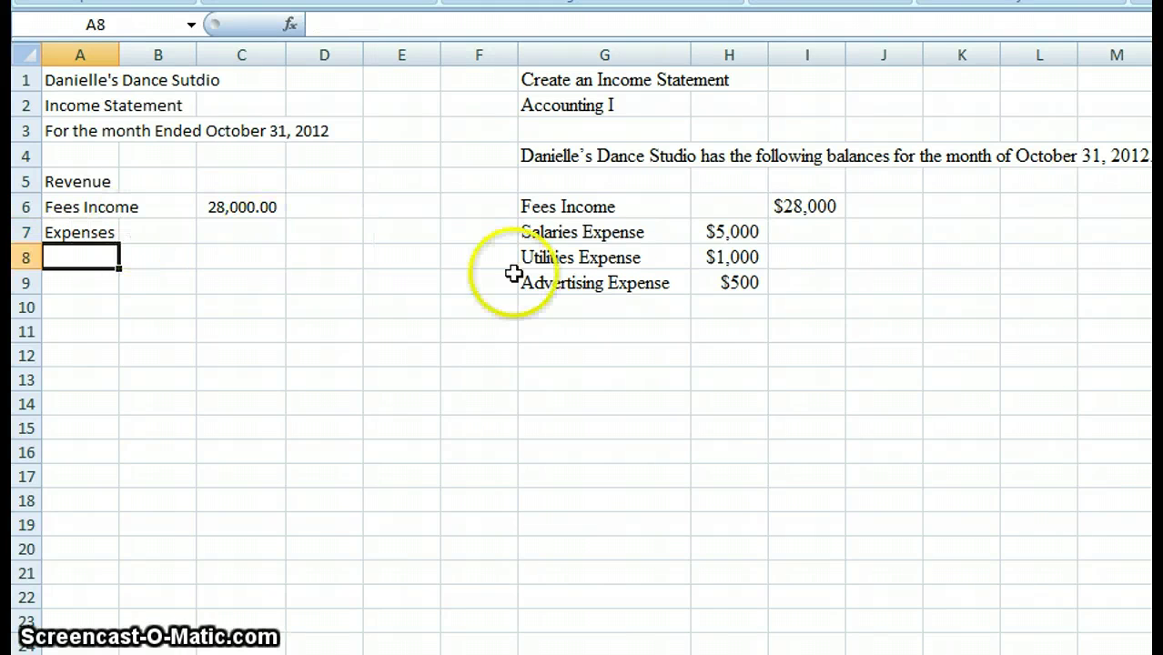
- Enter "Advertising Expense" in A8 with the amount 500 in C8, and widen column B to fit the account name
drag(636, 234, 743, 283)
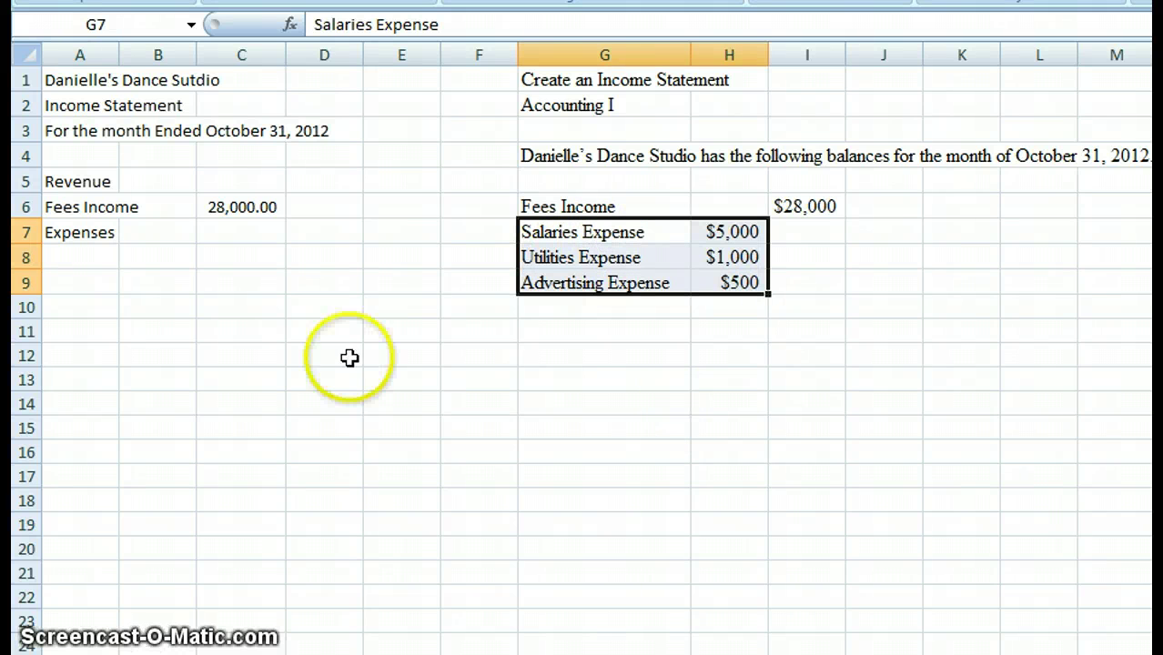
click(104, 258)
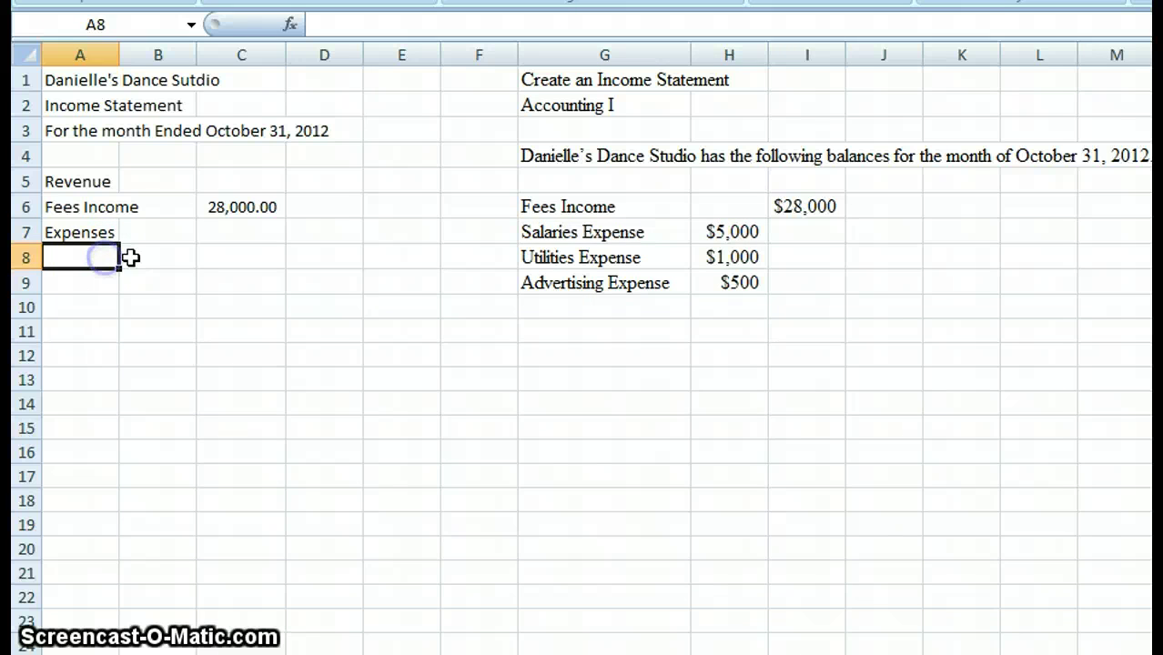
text(Advertising Expen)
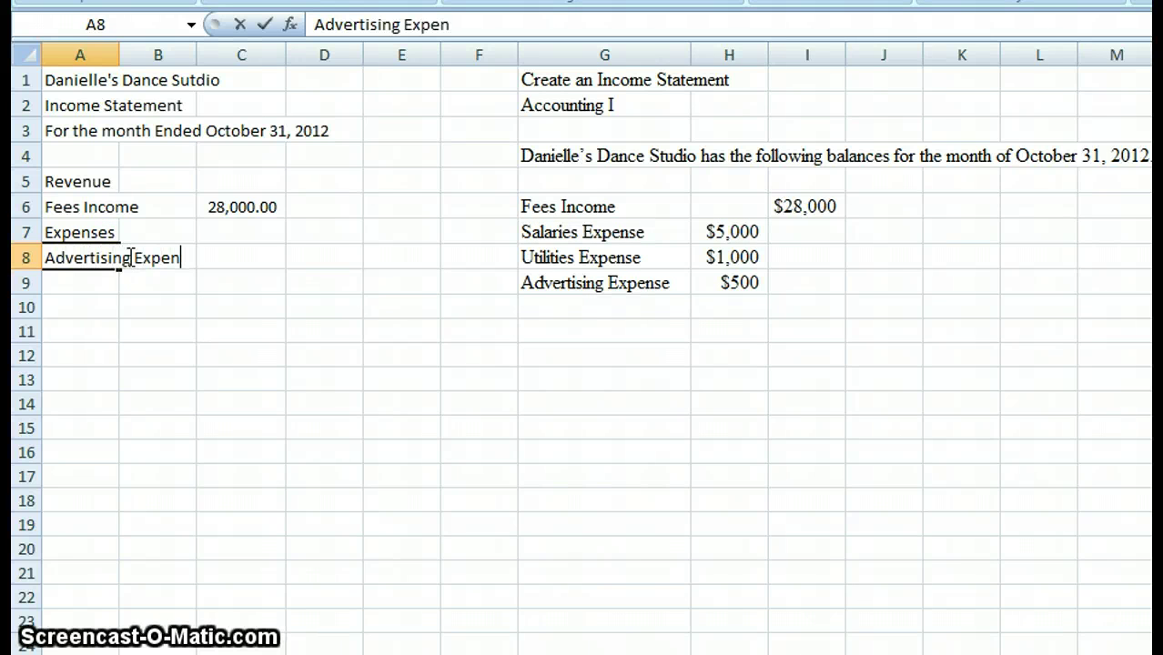
text(se)
key(Return)
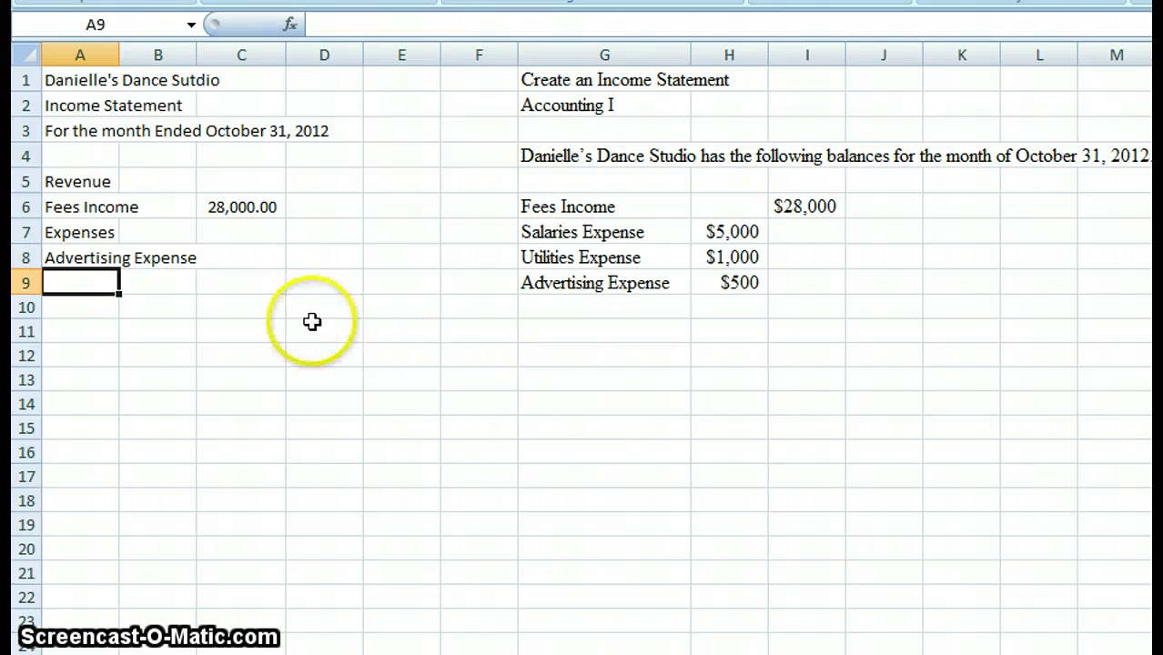
click(278, 258)
text(500)
key(Return)
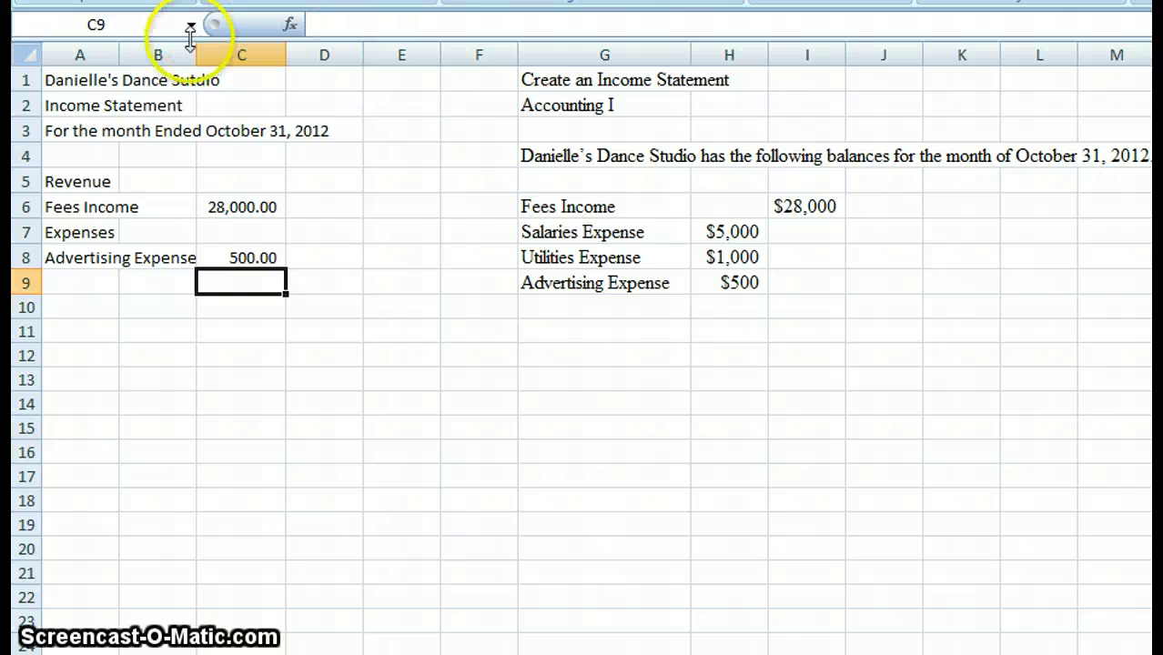
drag(196, 47, 225, 46)
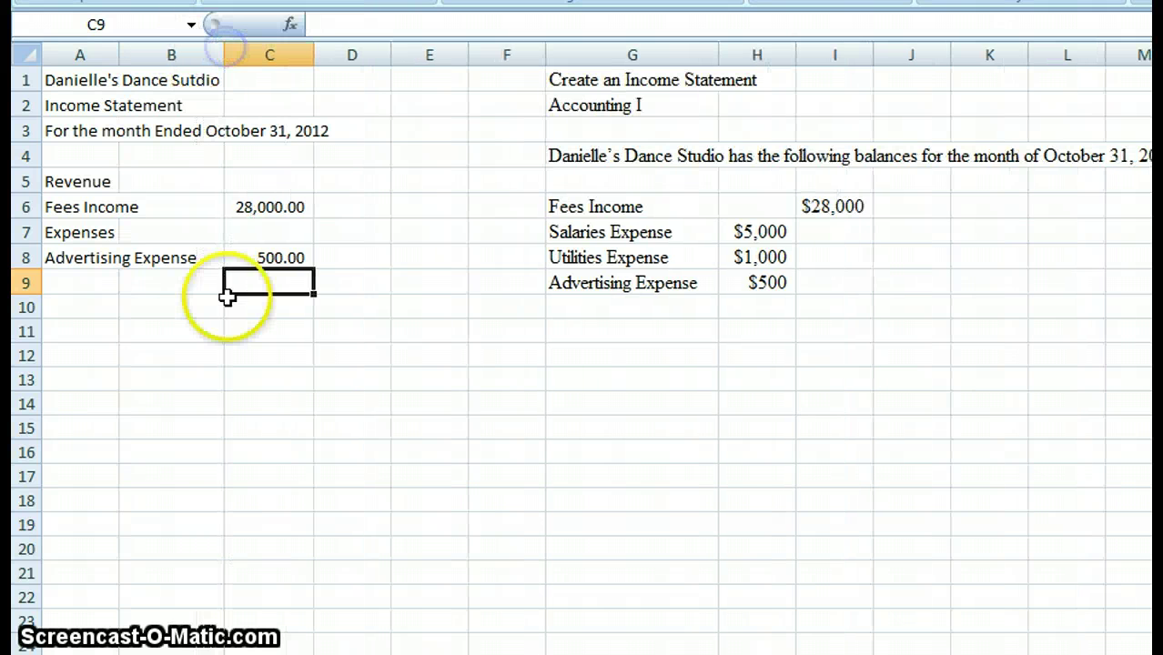
- Enter "Salaries Expense" in A9 with the amount 5,000 in C9
click(75, 281)
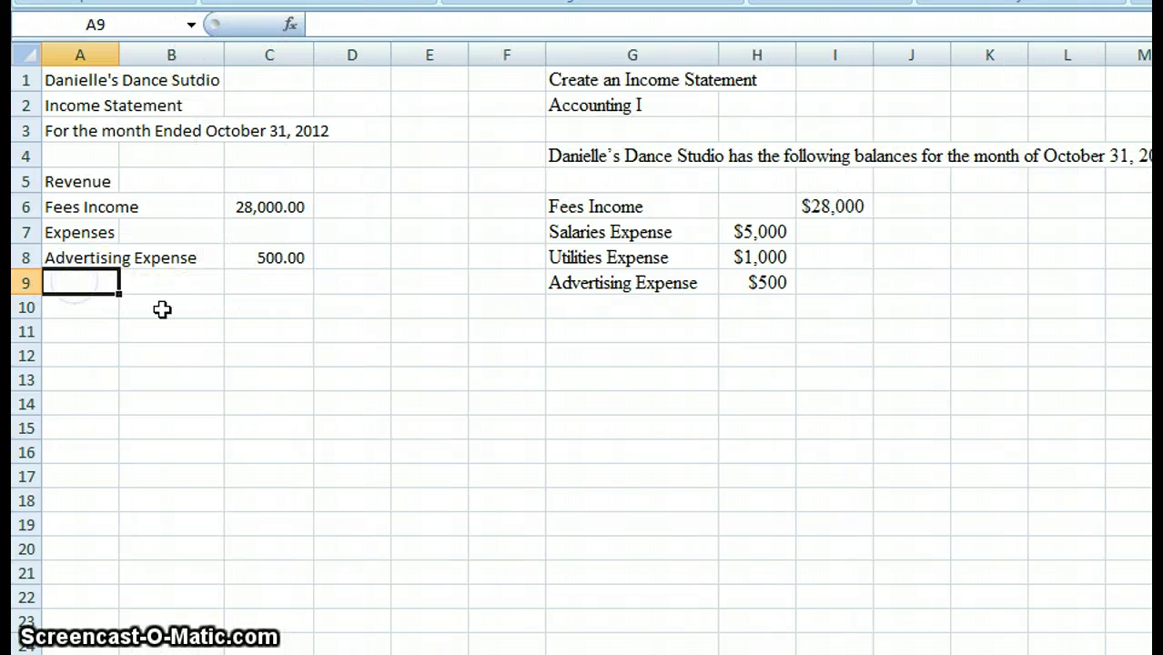
text(Sa)
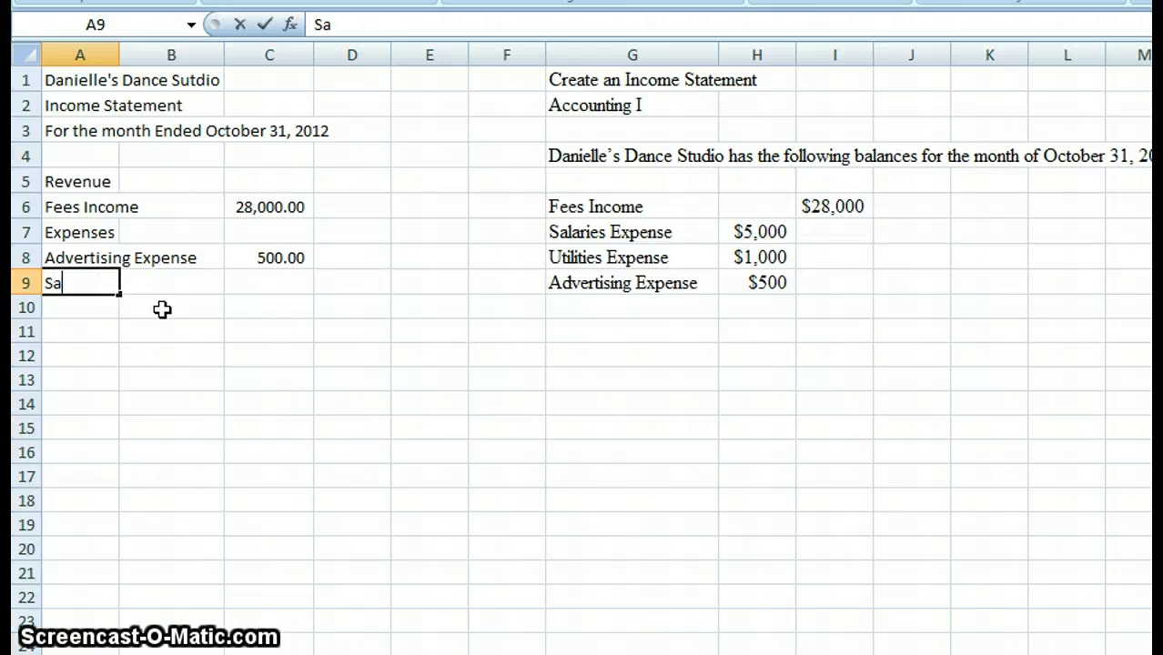
text(laries Expense)
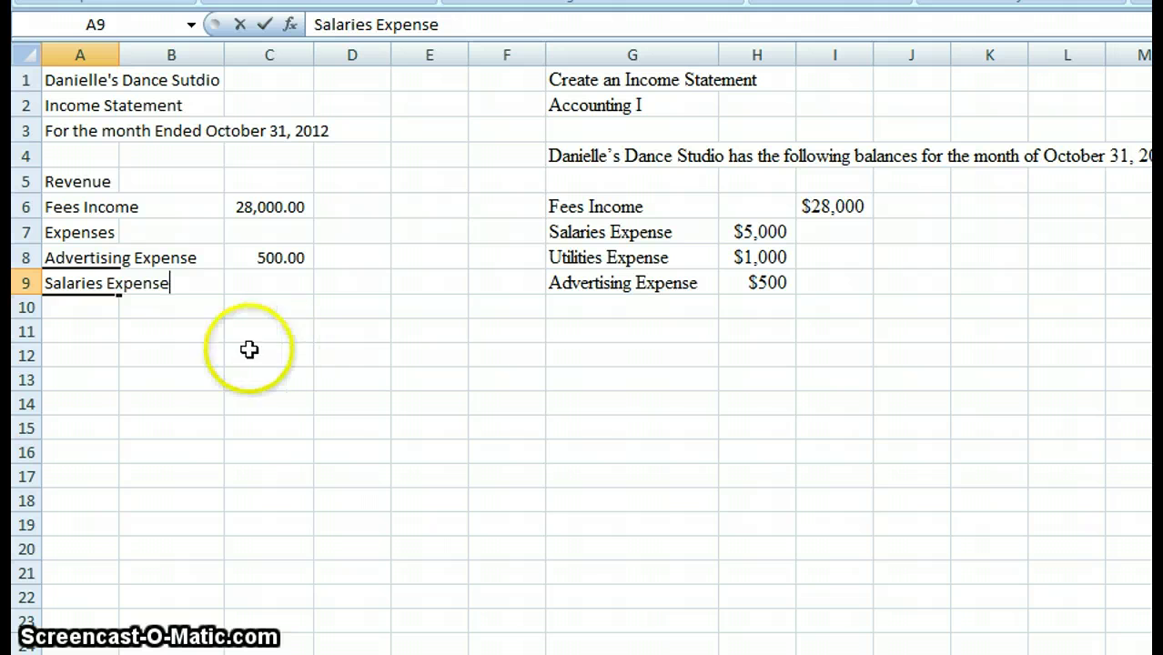
click(253, 280)
text(5,00)
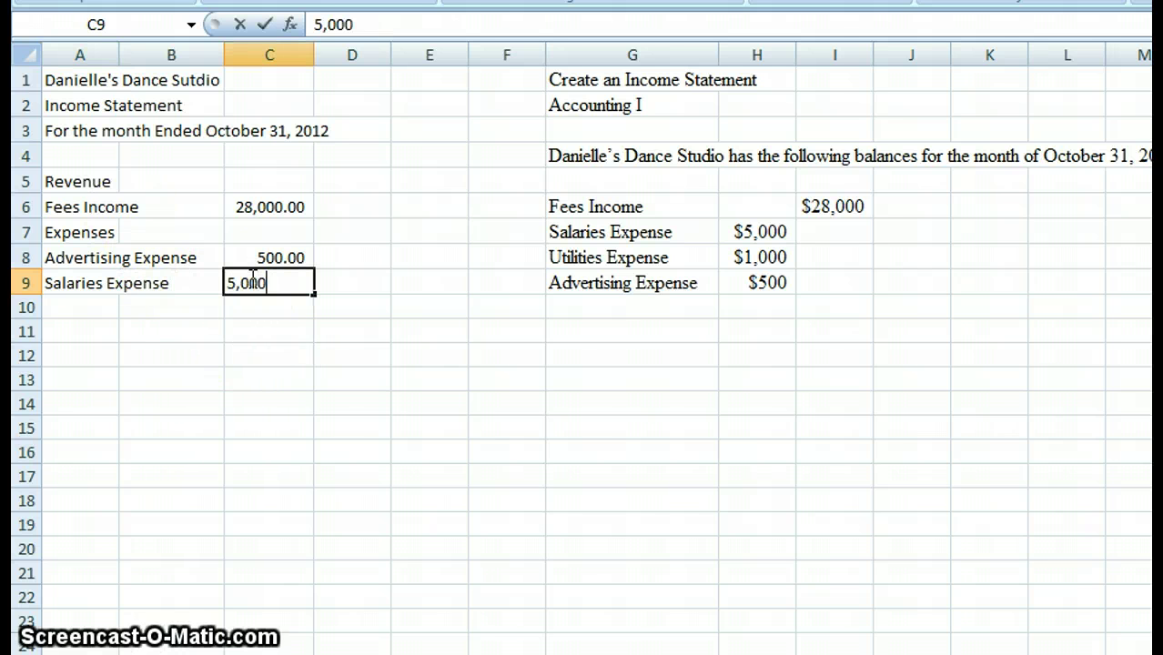
text(0)
key(Return)
- Enter "Utilities Expense" in A10 with the amount 1,000 in C10
click(96, 308)
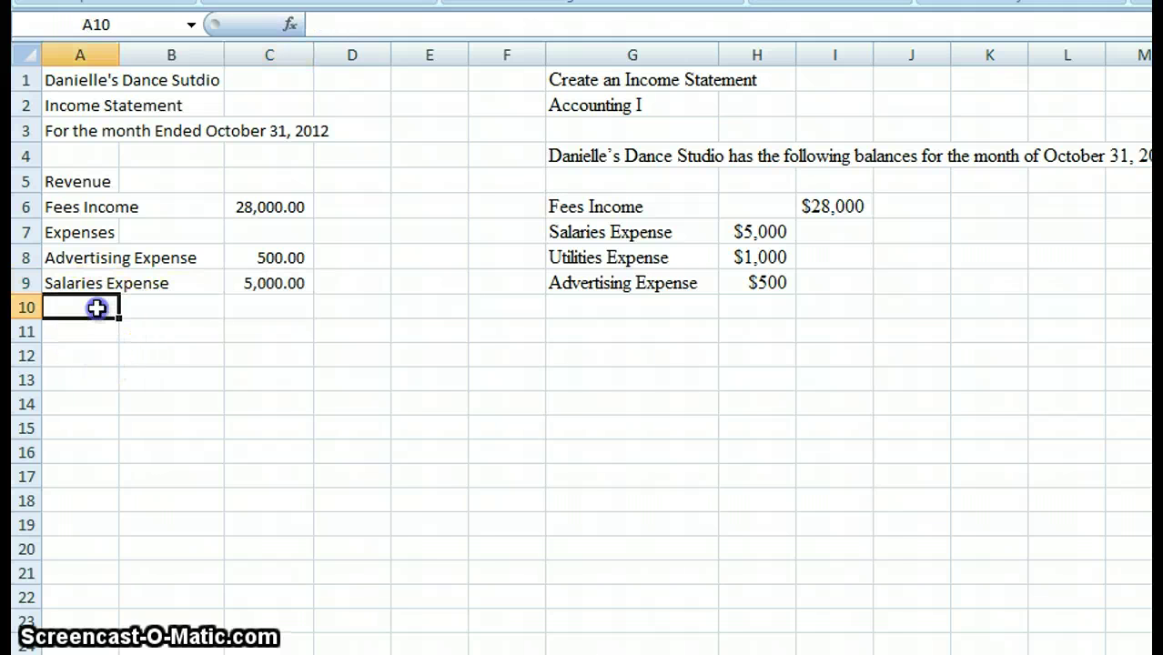
text(Utilities Expense)
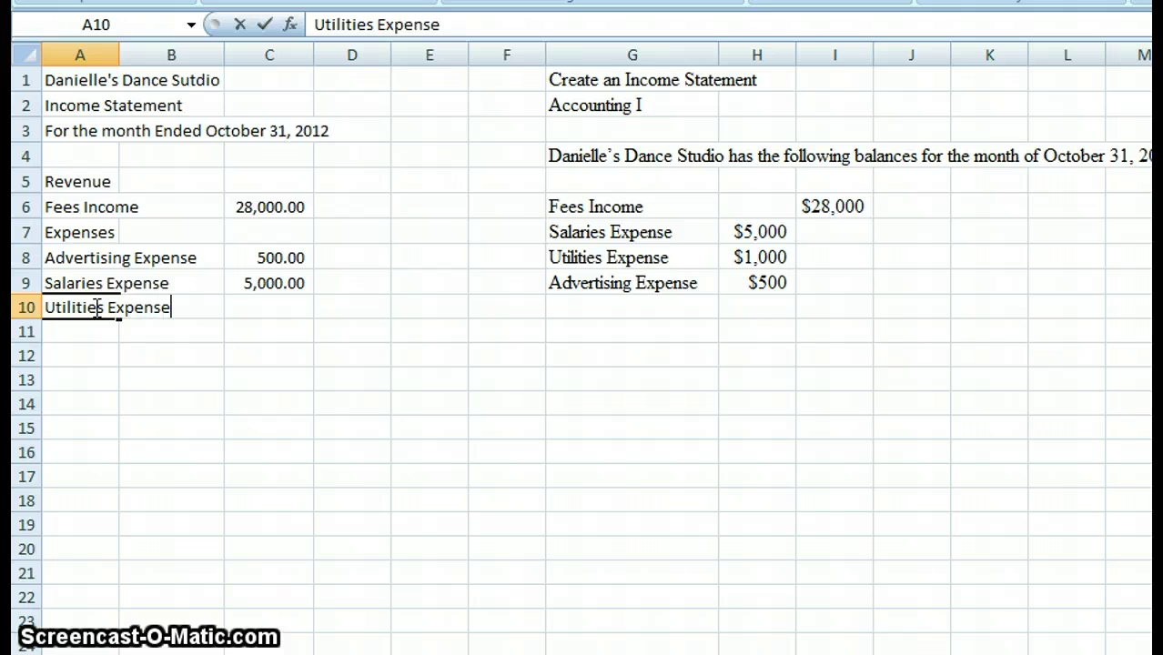
click(280, 306)
text(1)
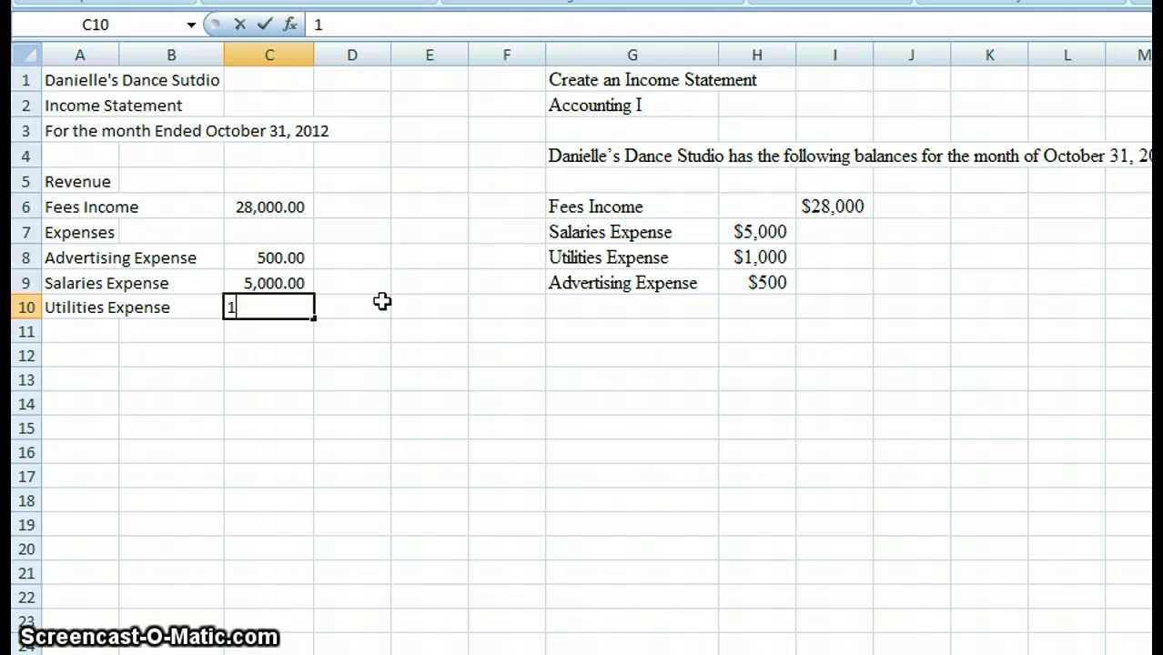
key(Return)
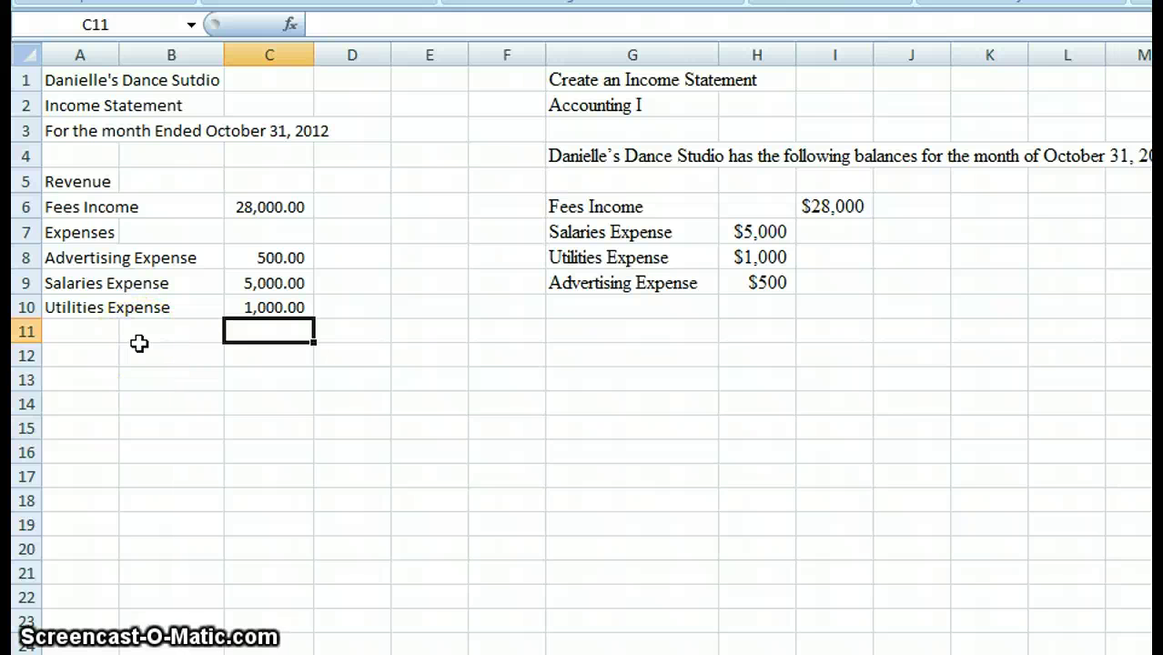
- Label A11 "Total Expenses" and sum the three expense amounts in C11 with =SUM(C8:C10)
click(77, 331)
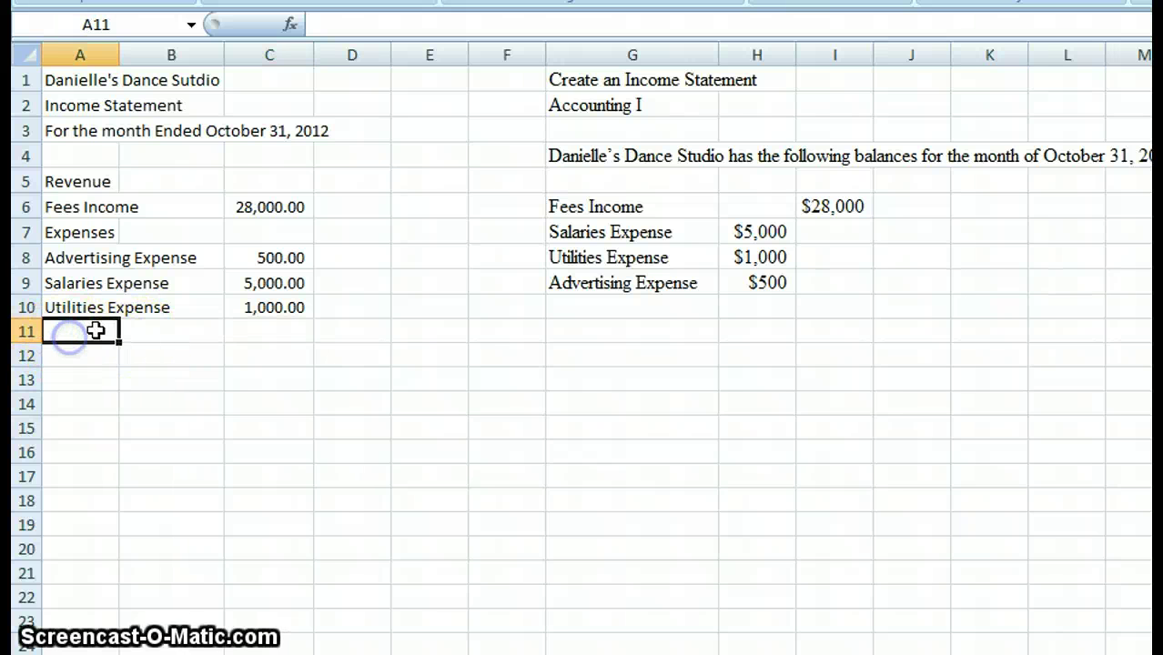
text(Total Expenses)
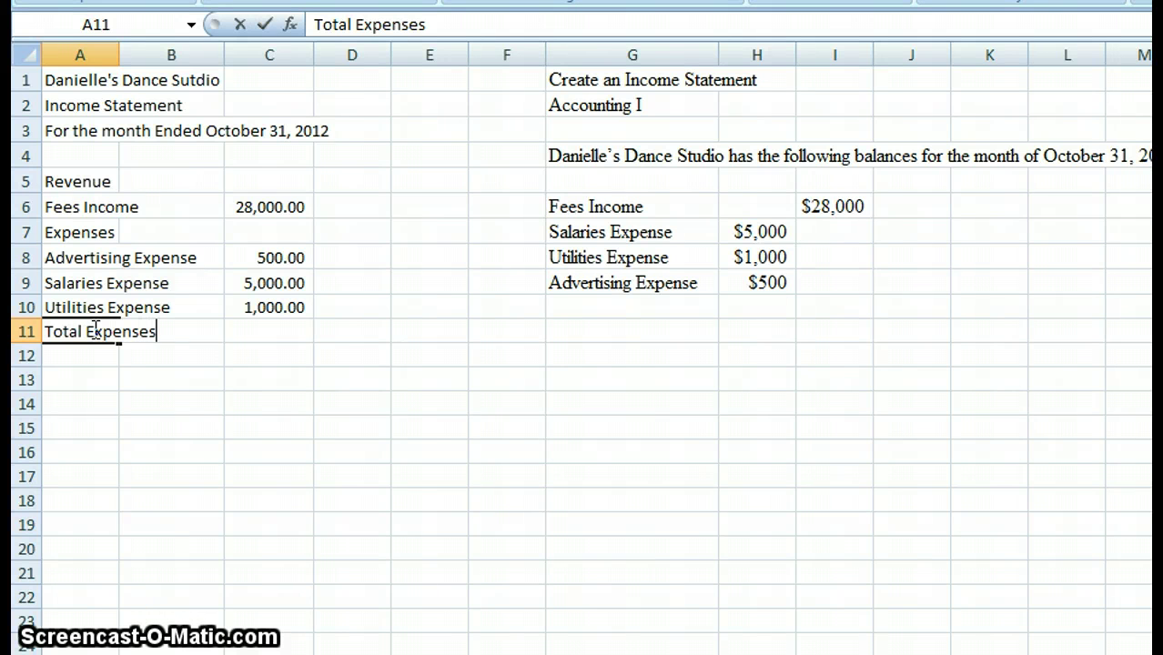
drag(299, 258, 293, 331)
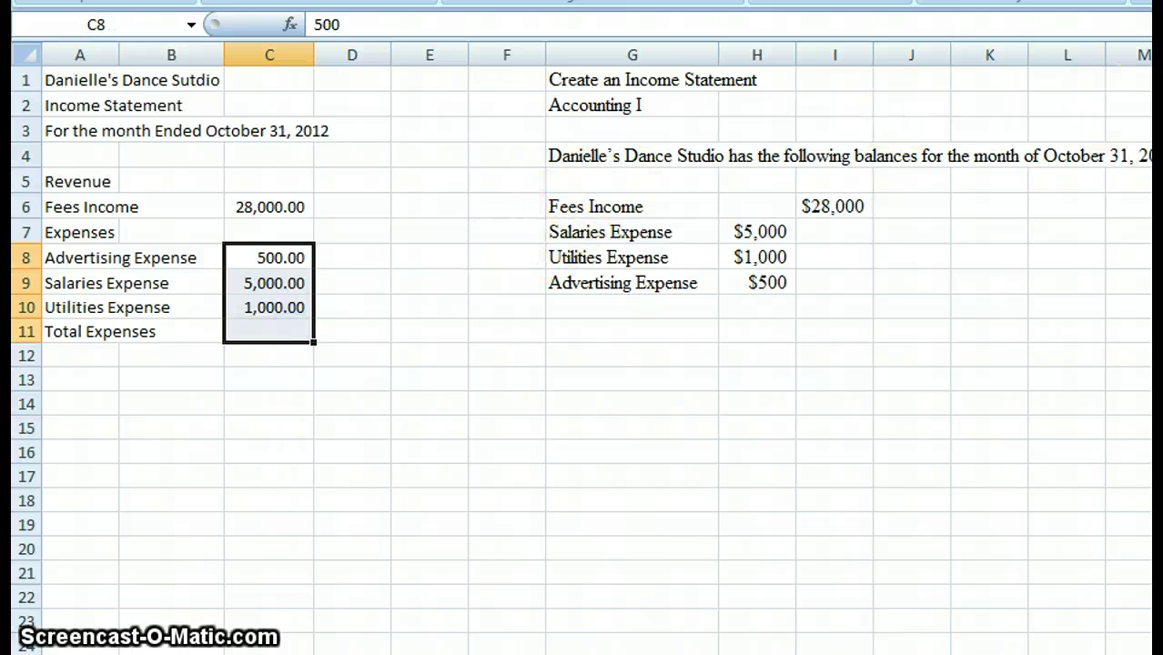
key(alt+equal)
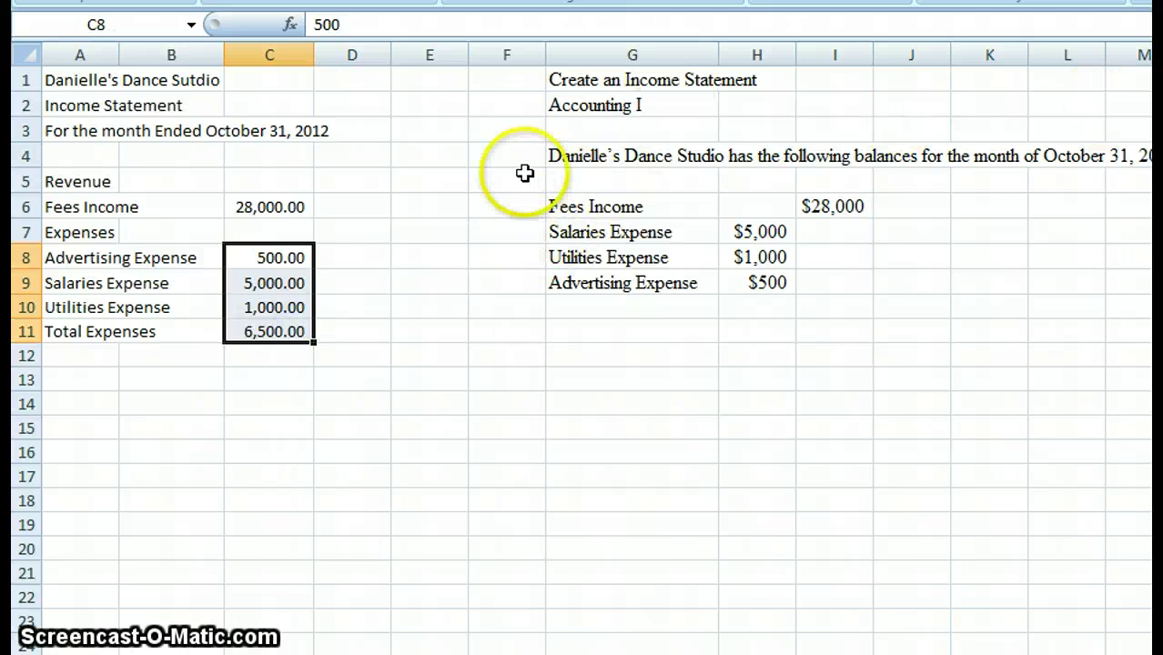
click(303, 331)
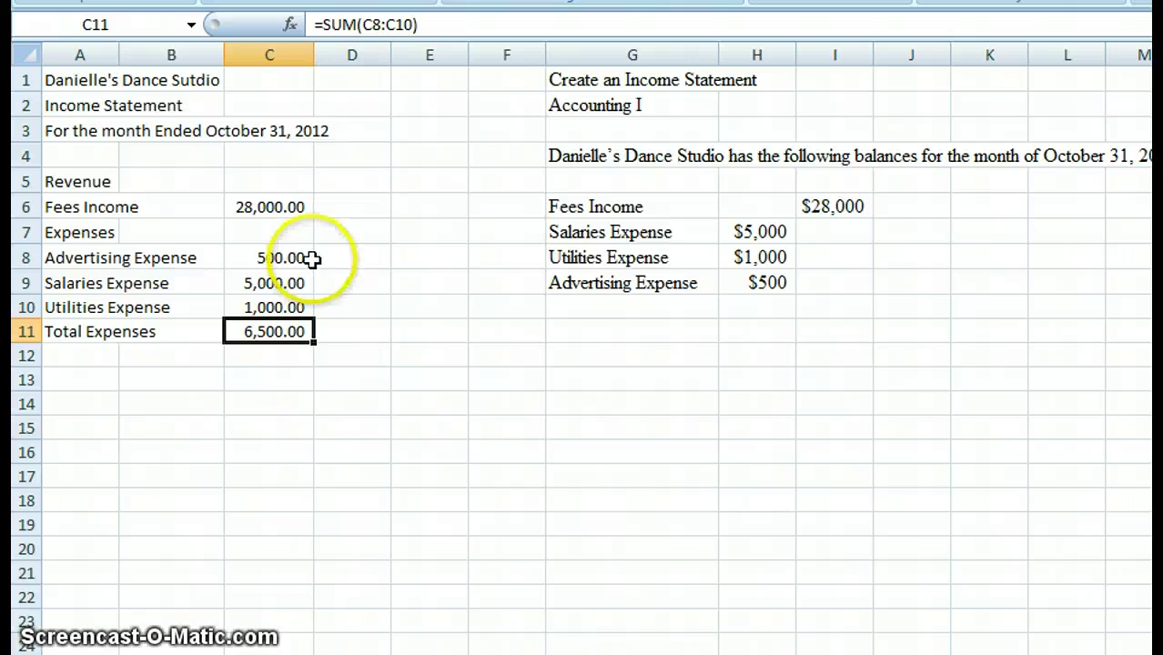
click(280, 375)
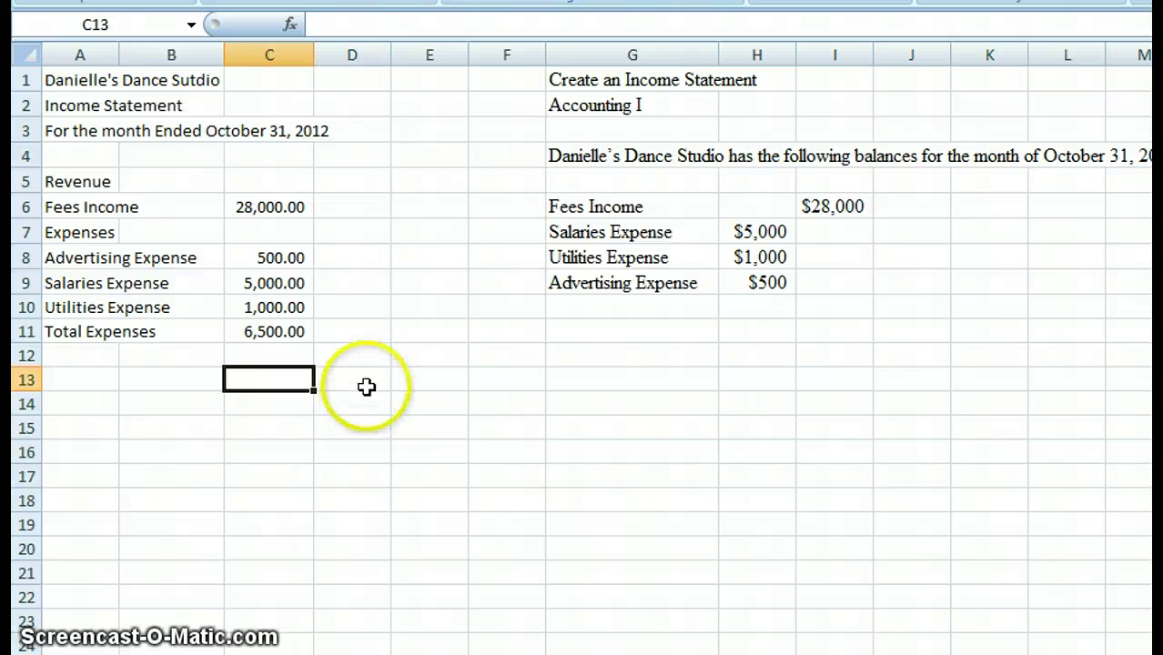
- Add a bottom border beneath the Utilities Expense amount in C10 and redraw that line in a blue theme color
click(287, 307)
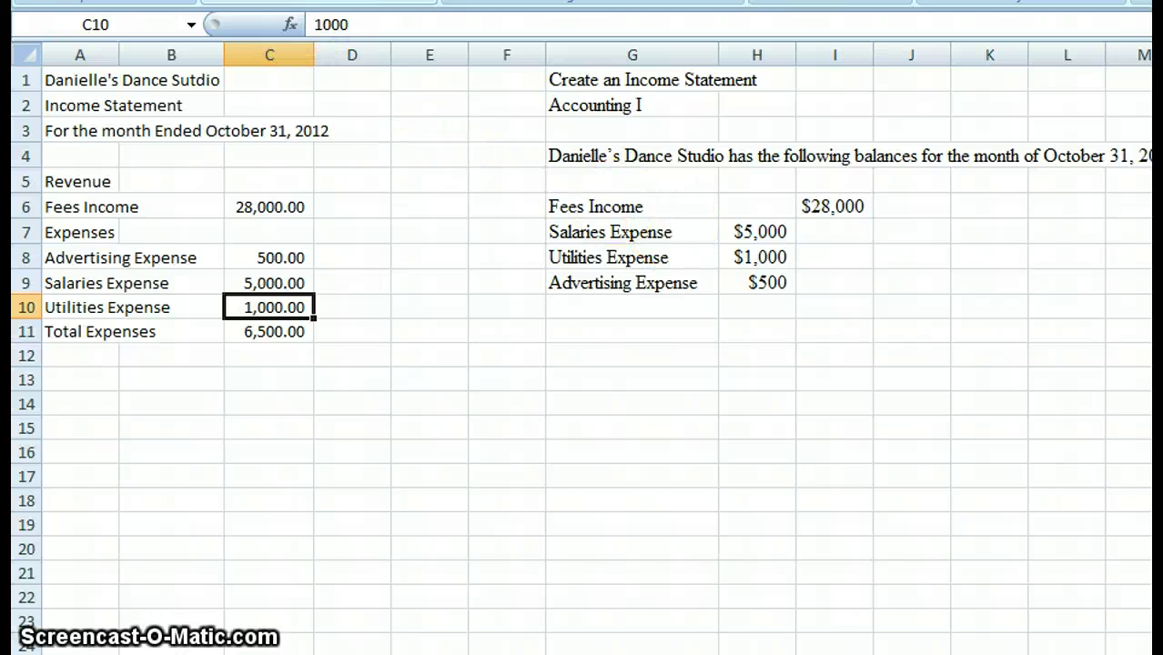
click(327, 381)
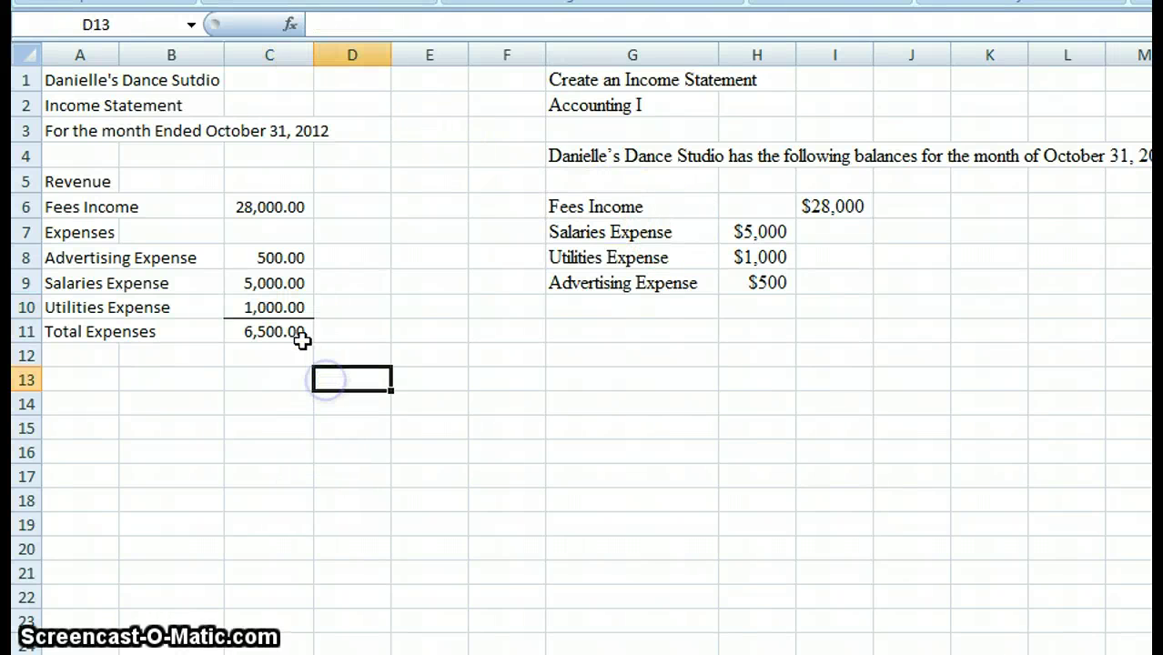
click(289, 307)
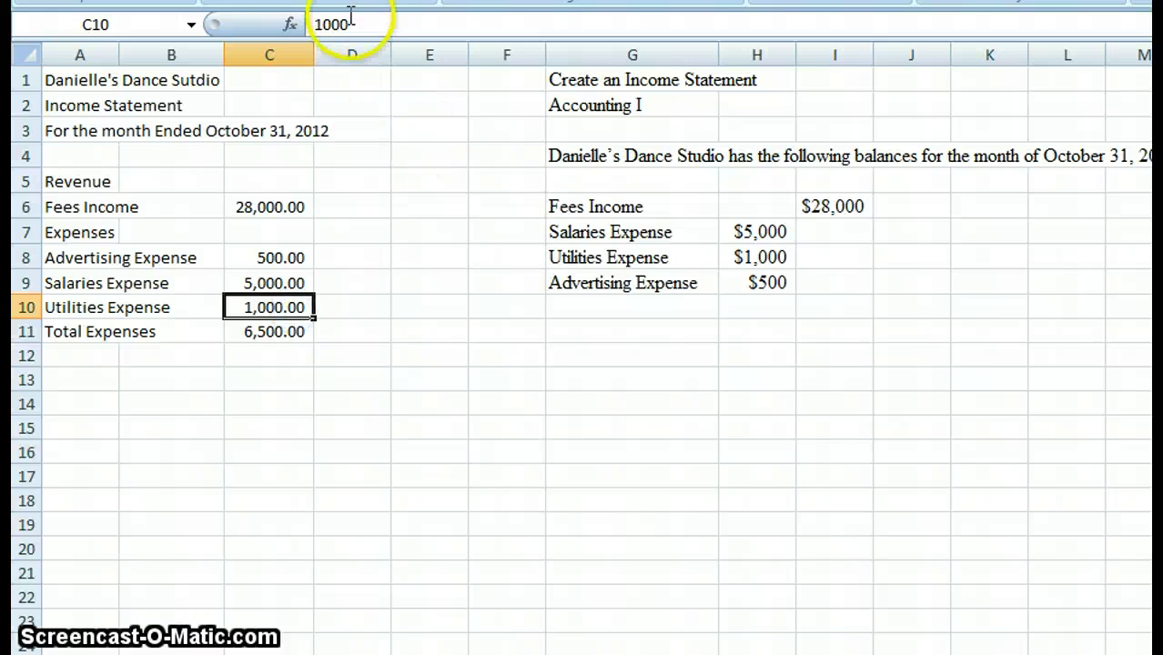
key(alt+h)
key(b)
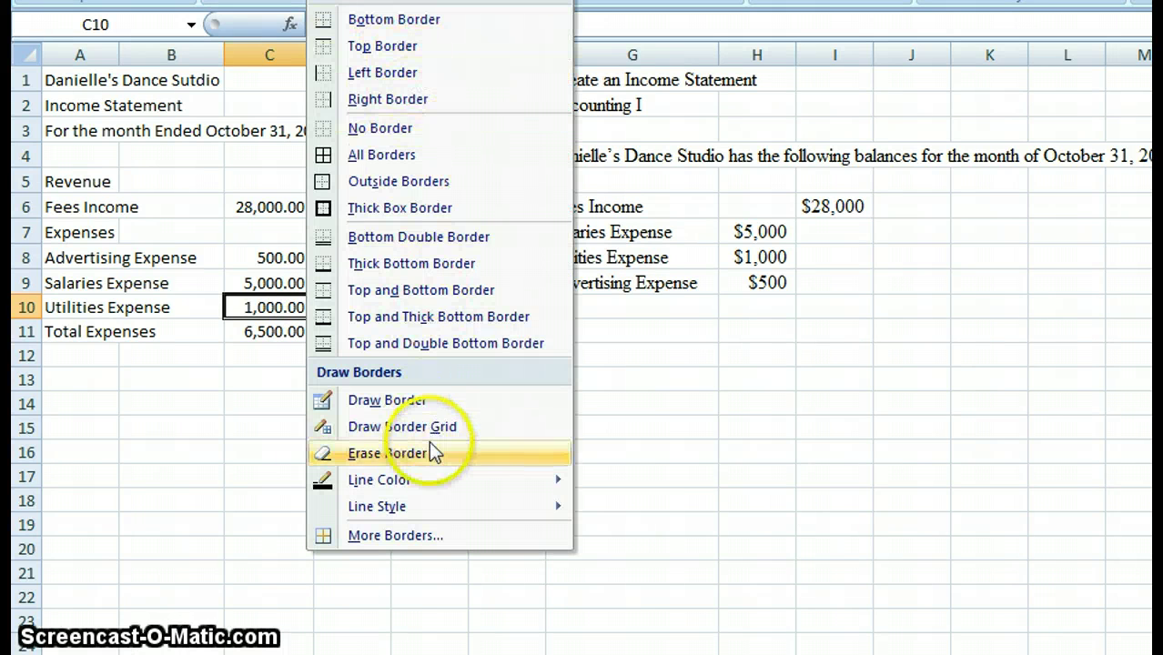
mouse_move(426, 485)
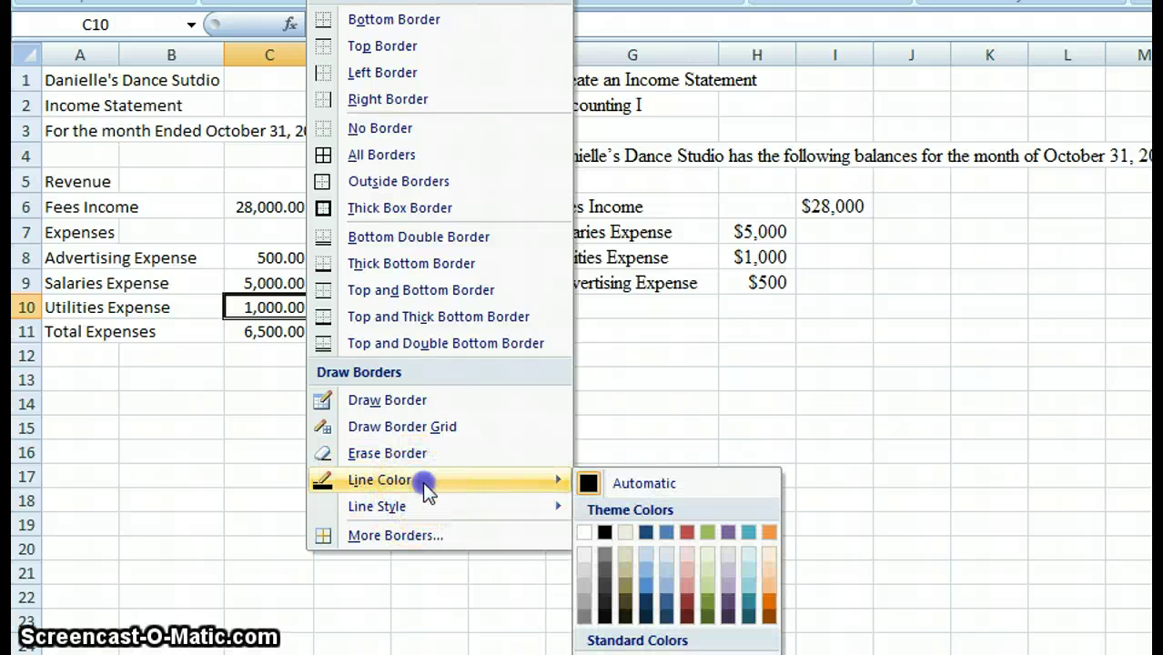
click(648, 590)
click(259, 317)
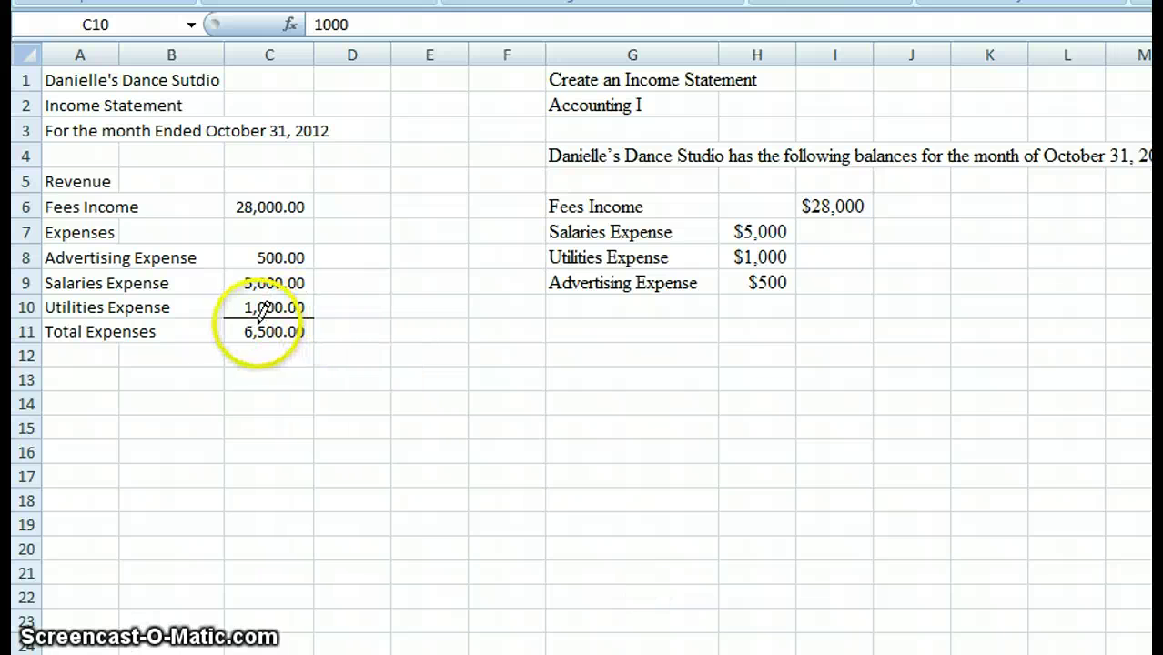
drag(261, 309, 311, 323)
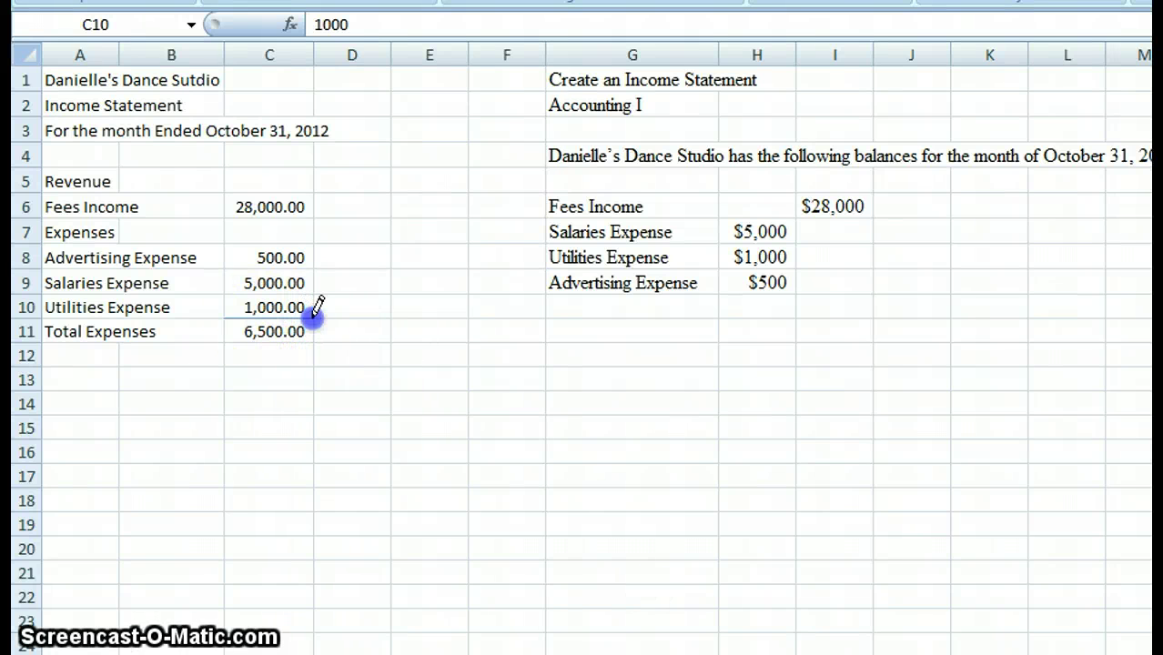
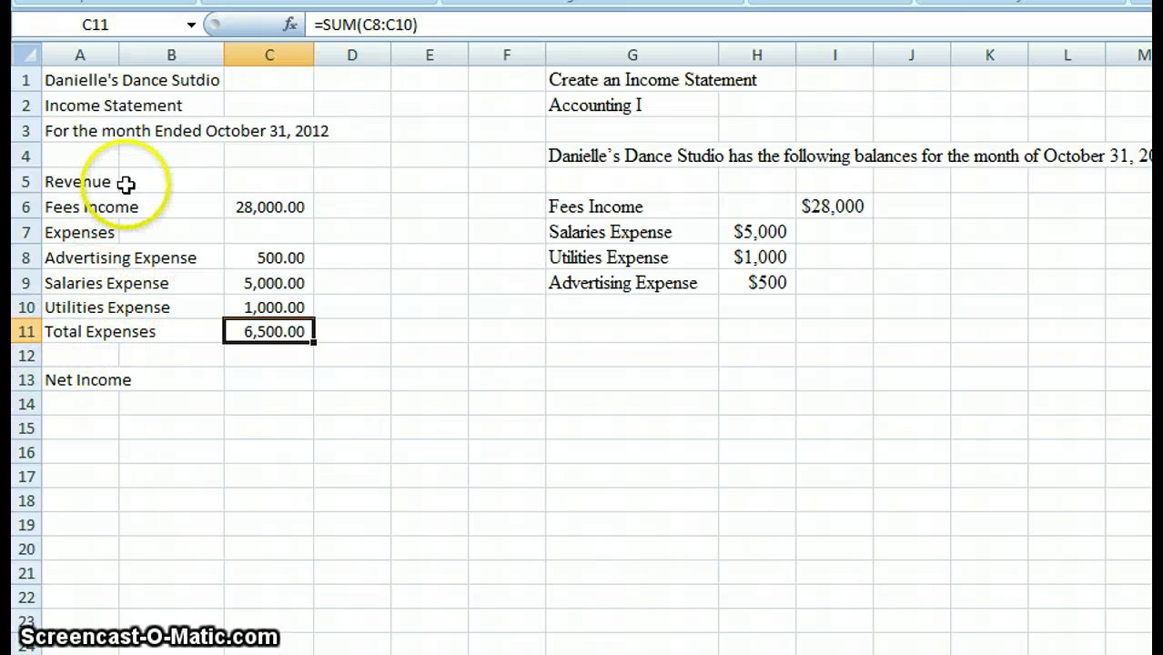
- Calculate Net Income in C13 by subtracting Total Expenses from Fees Income with =C6-C11
click(263, 387)
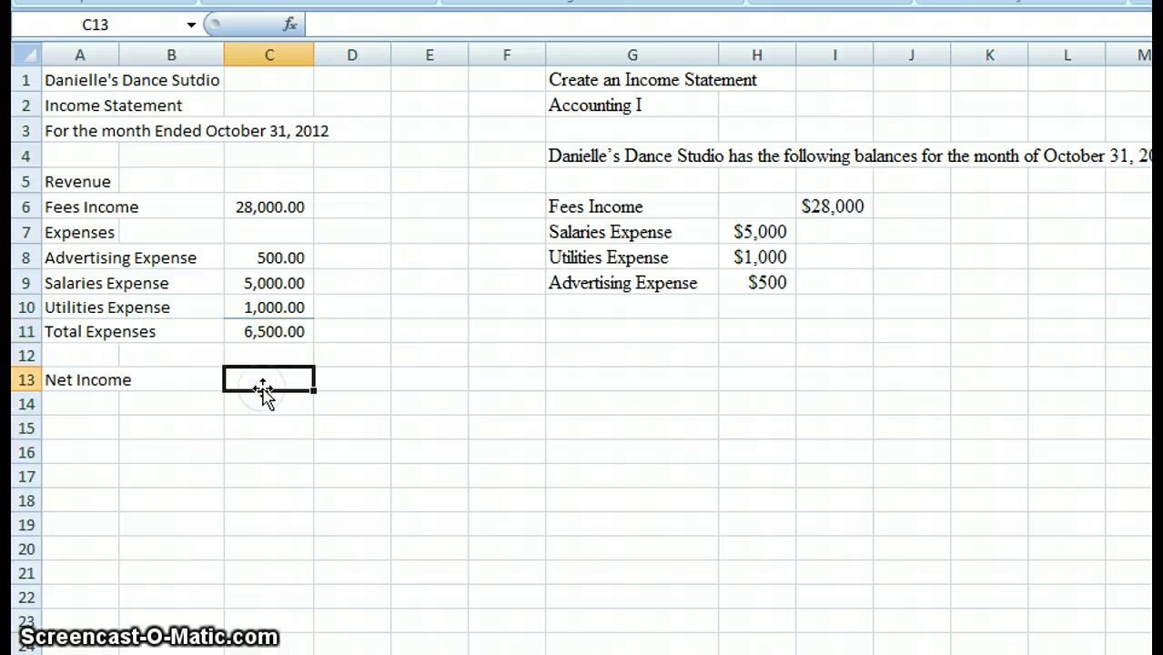
text(=)
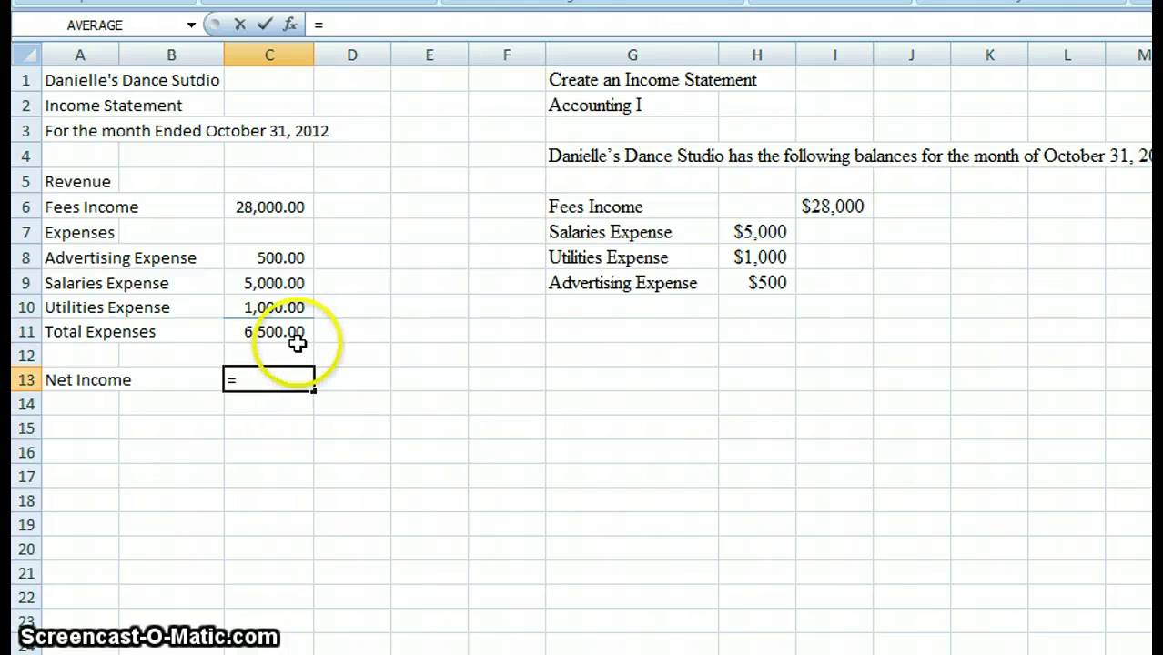
click(301, 207)
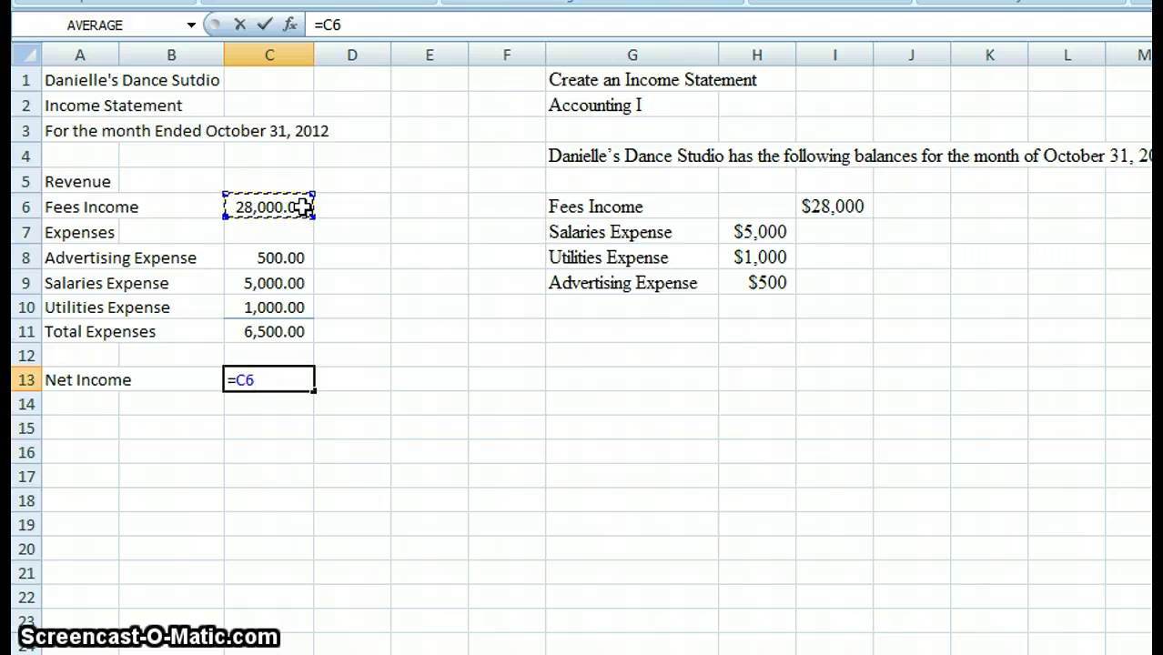
text(-)
click(295, 334)
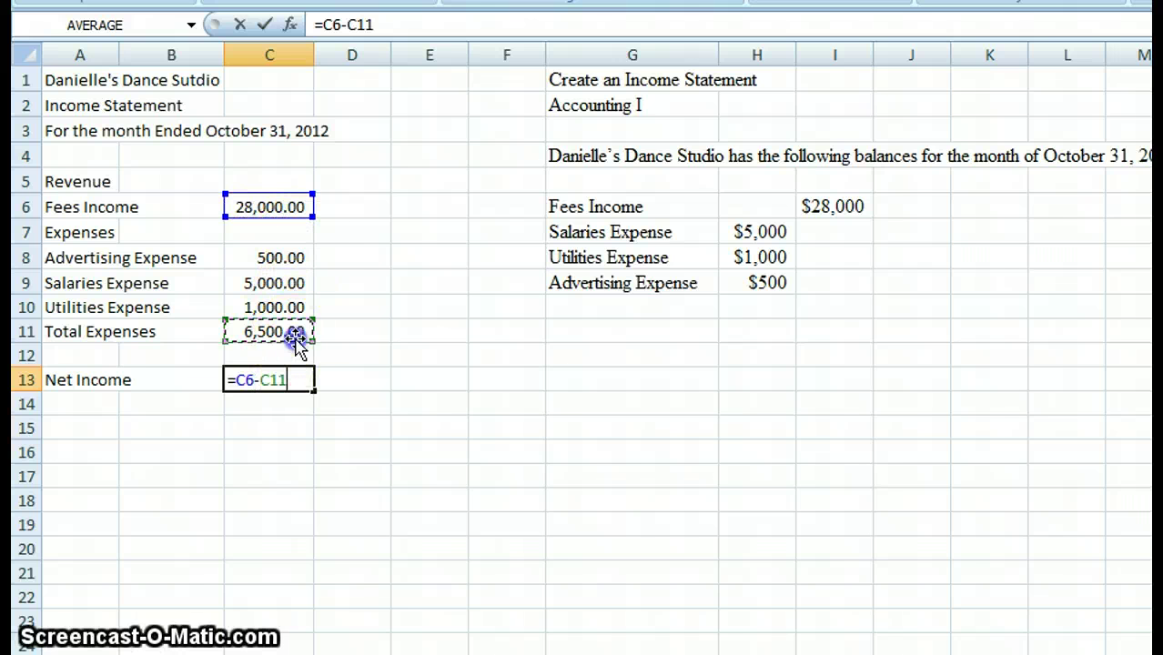
key(Return)
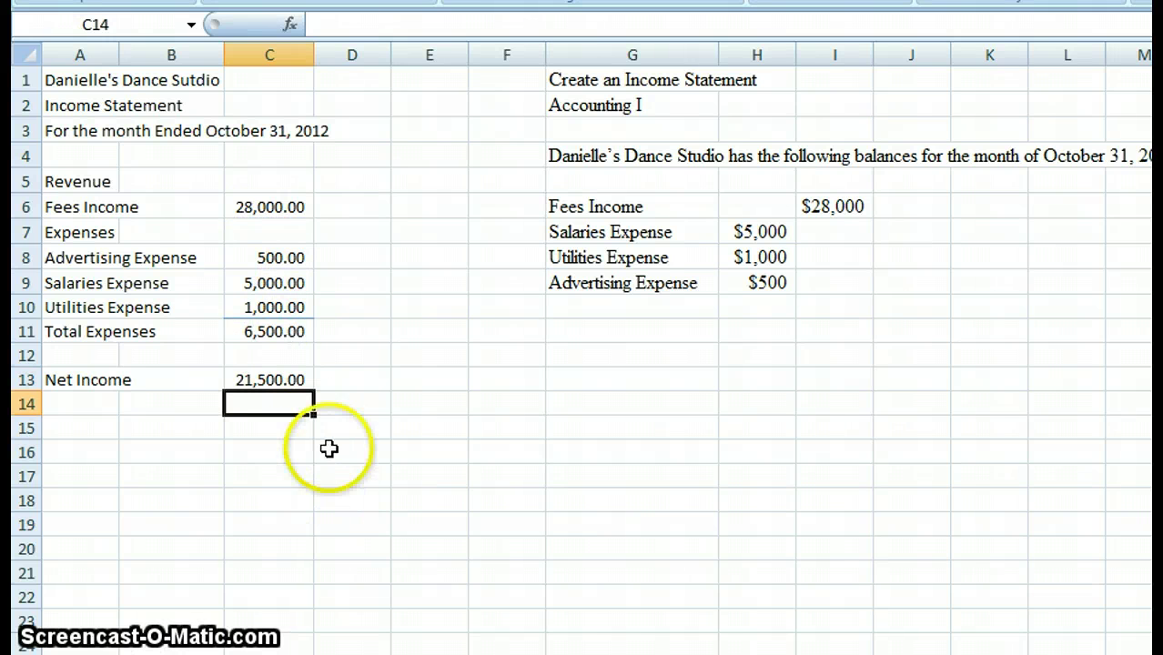
- Set the border line color to the dark blue theme color and draw a line above the Net Income amount in C13
click(278, 381)
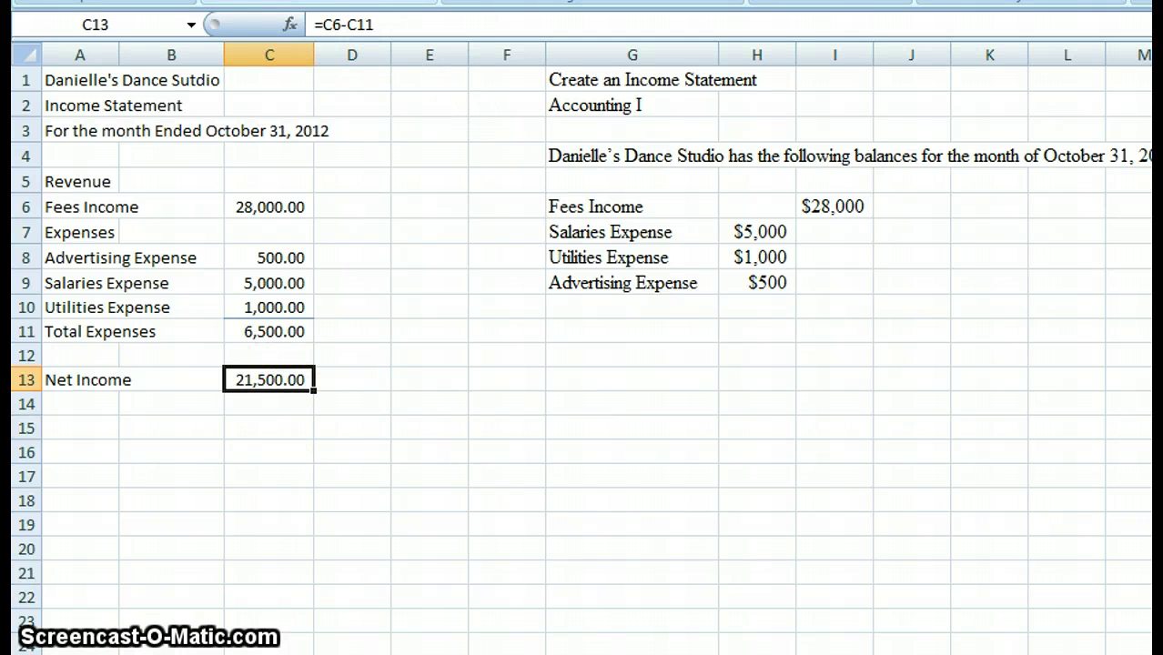
click(314, 2)
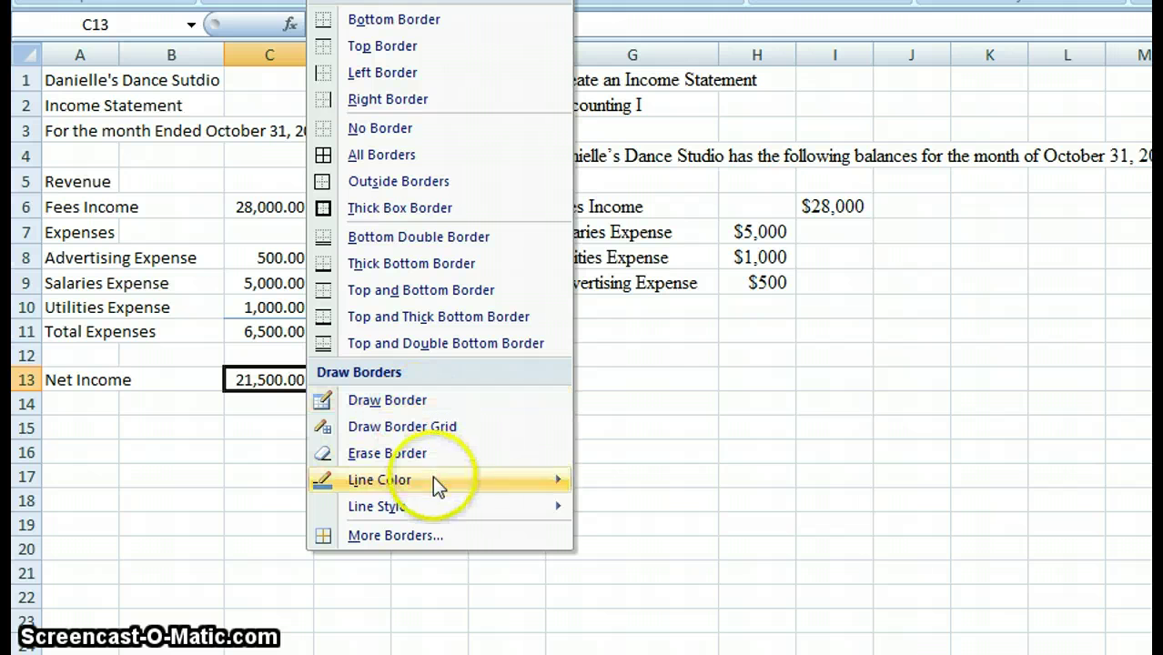
mouse_move(433, 479)
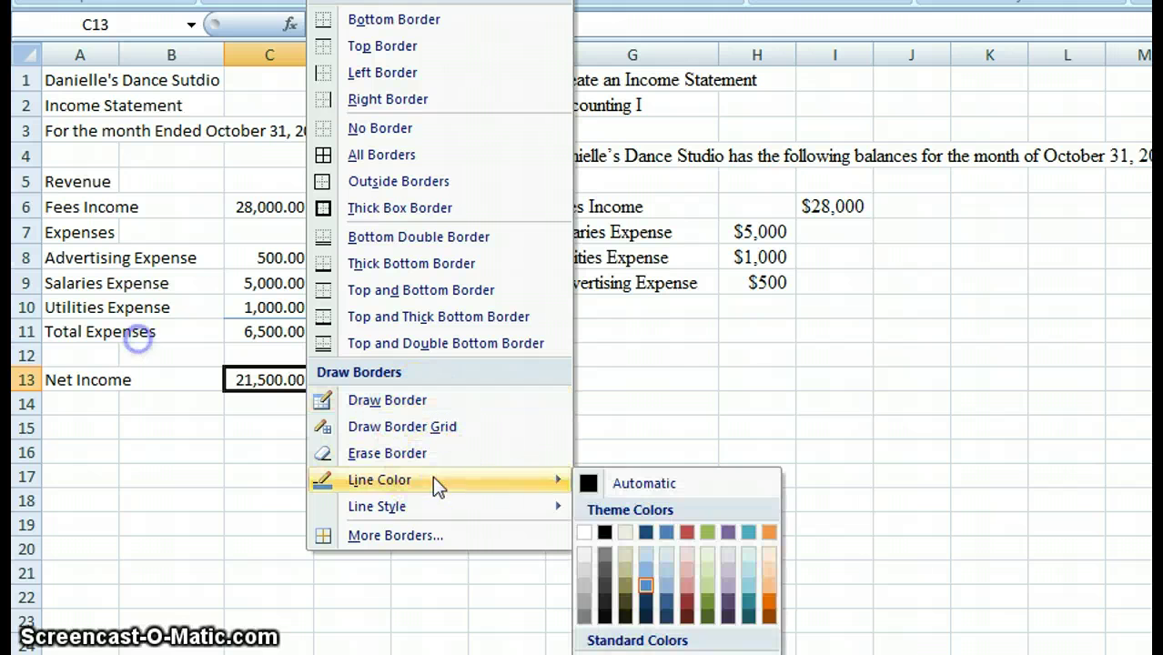
click(645, 531)
mouse_move(234, 364)
mouse_down()
mouse_move(282, 378)
mouse_move(286, 358)
mouse_up()
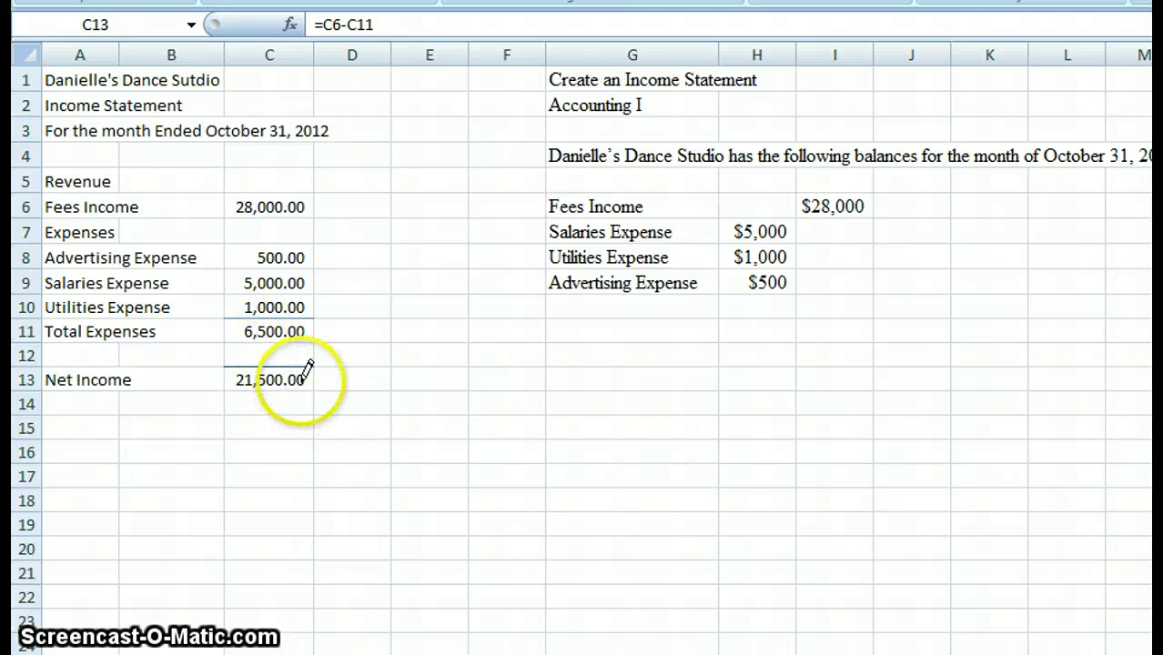
drag(306, 368, 307, 351)
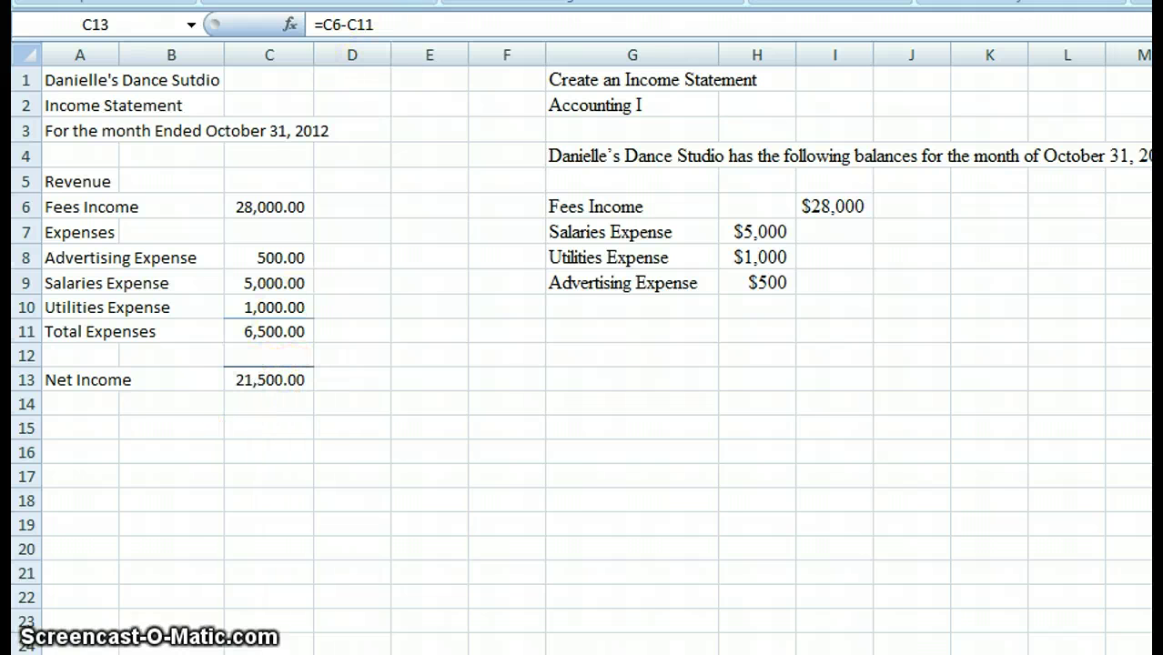
- Apply a Top and Double Bottom Border to the Net Income amount in C13
click(318, 1)
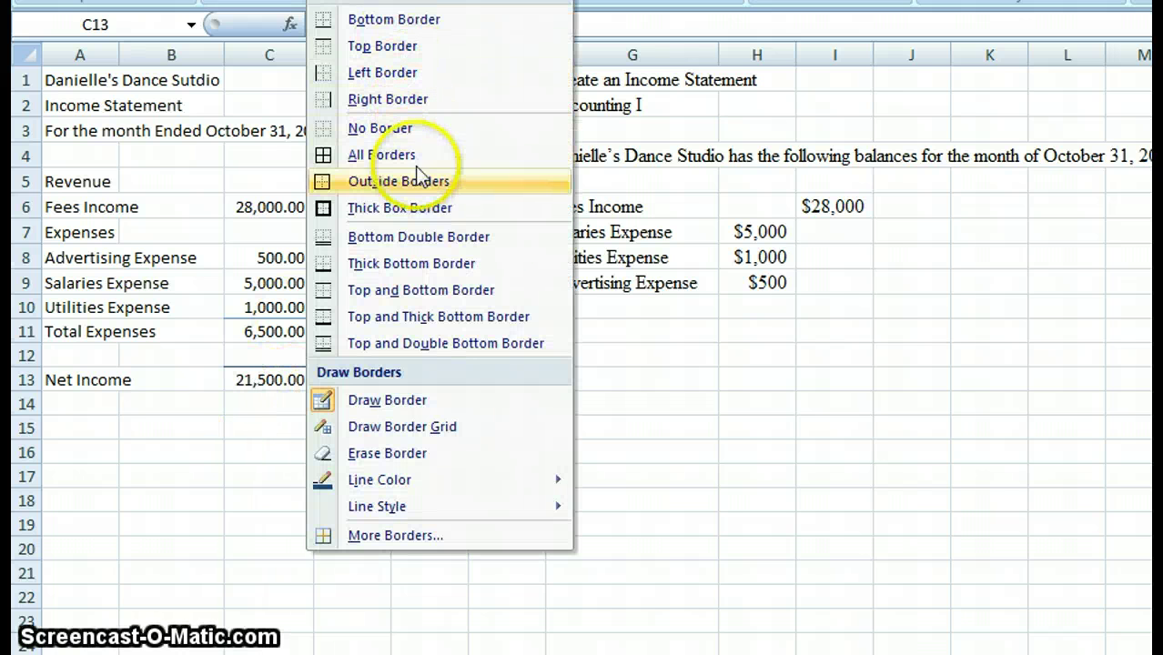
click(436, 342)
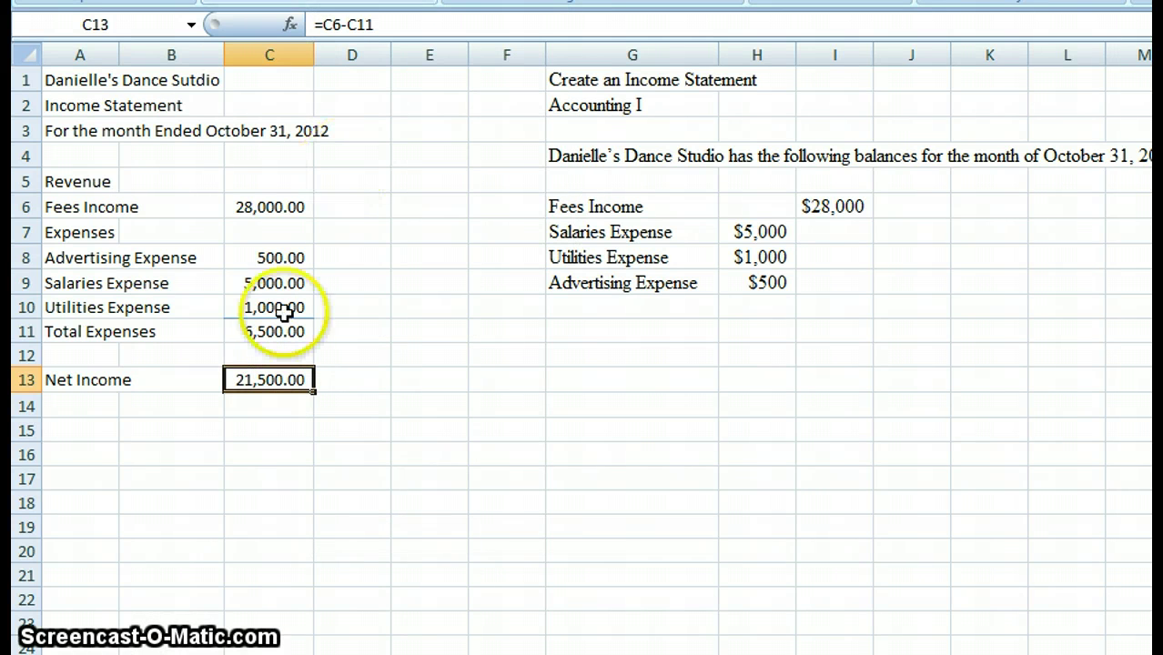
click(273, 405)
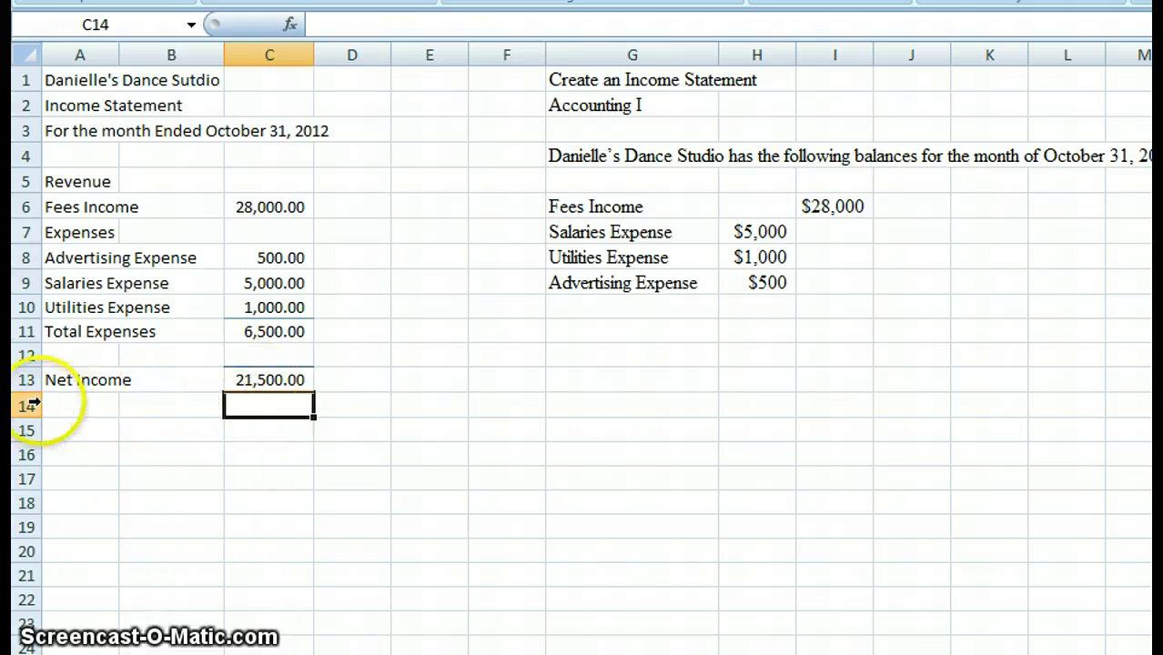
click(273, 379)
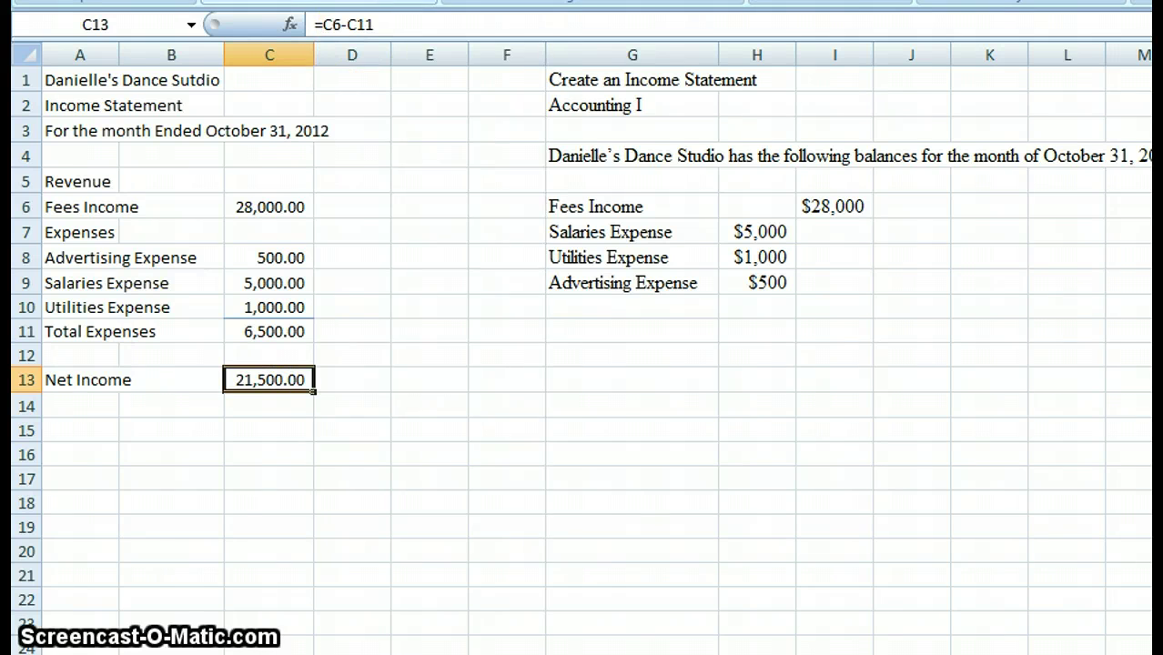
key(alt+h)
key(b)
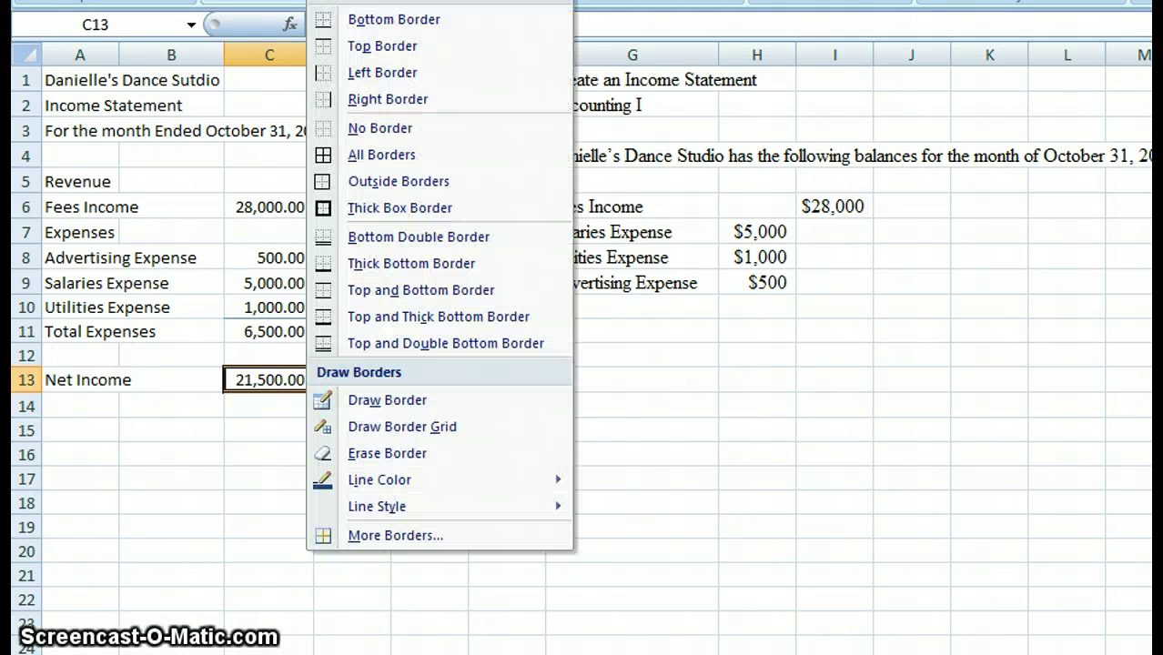
click(449, 351)
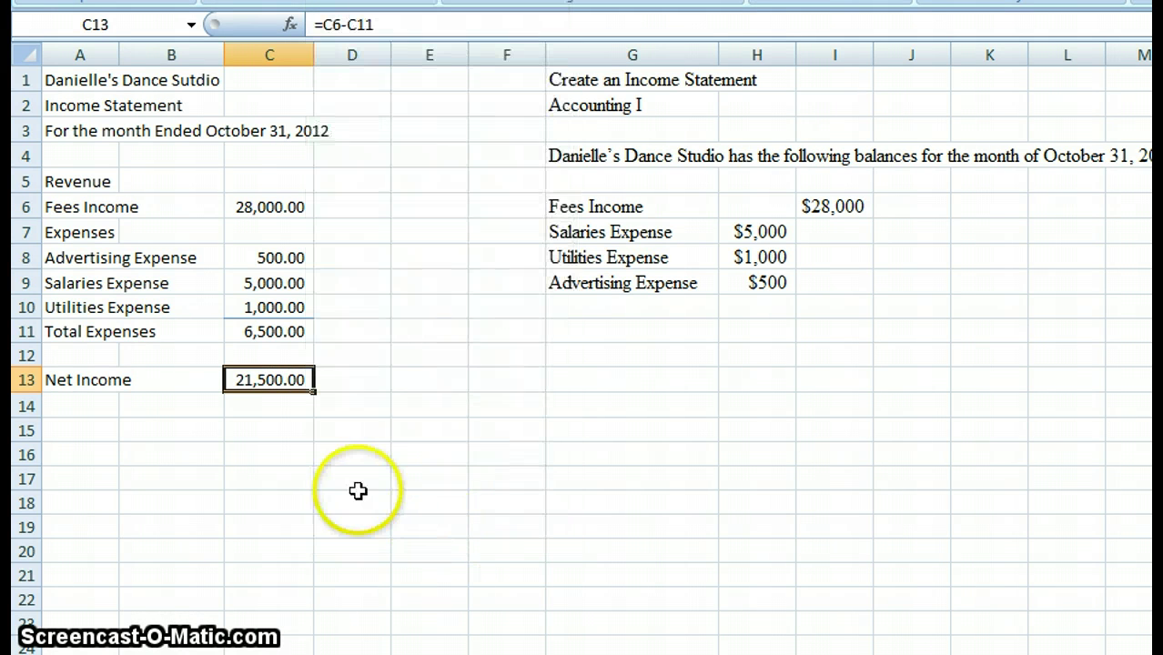
- Set the font size of the empty cell D18 to 16
click(353, 496)
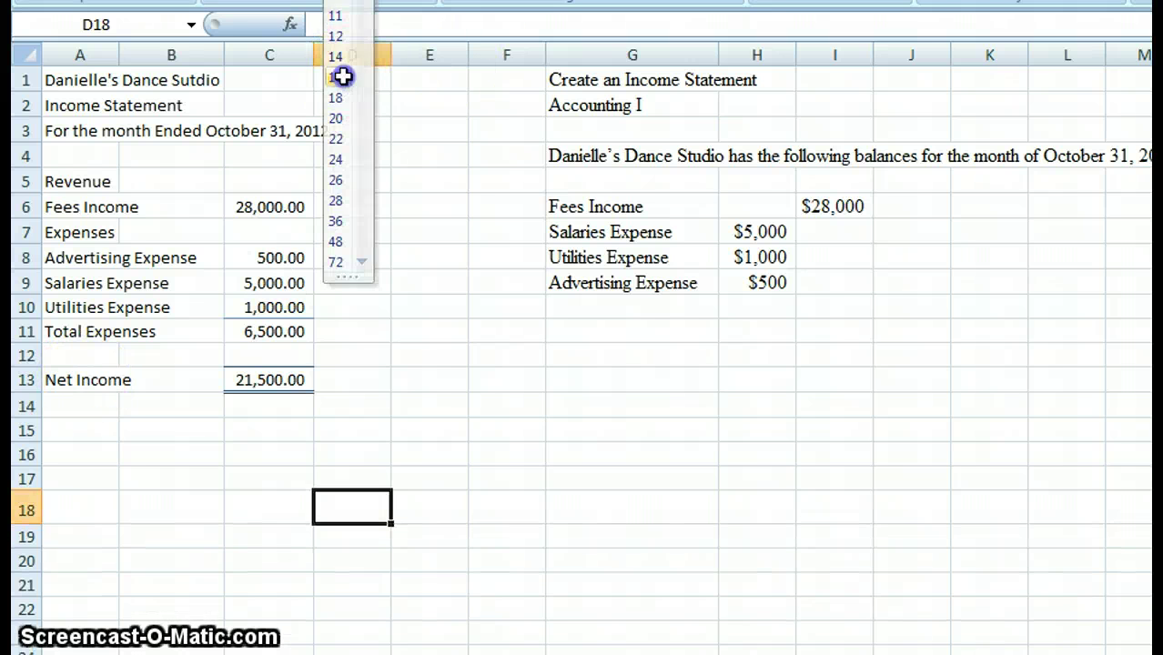
click(343, 76)
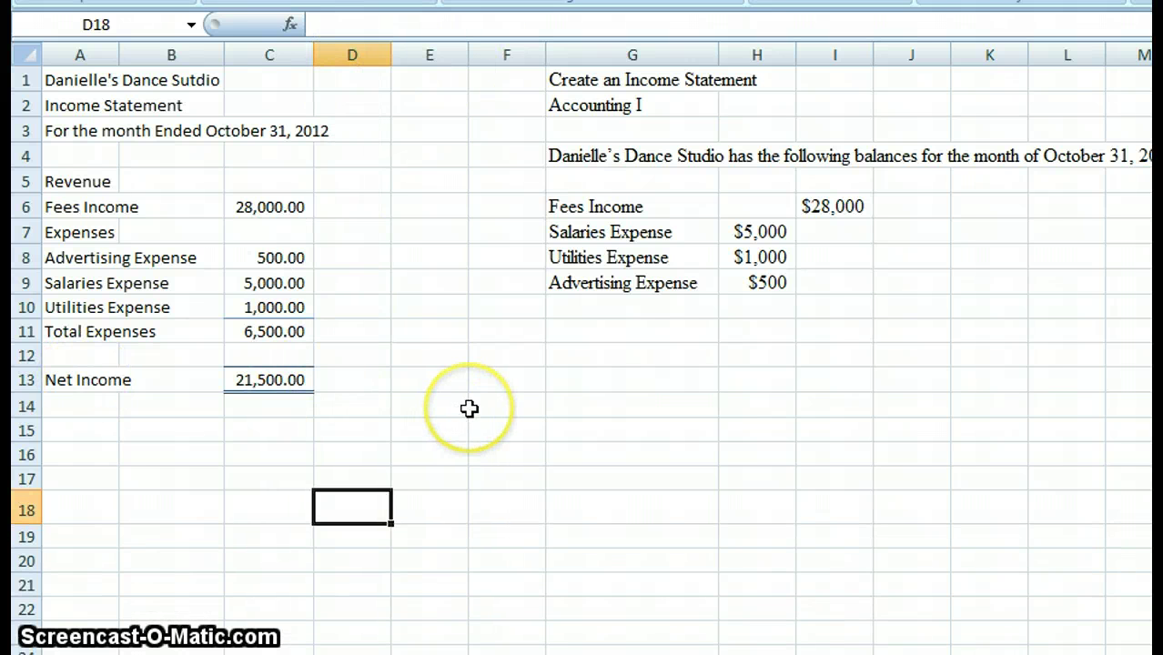